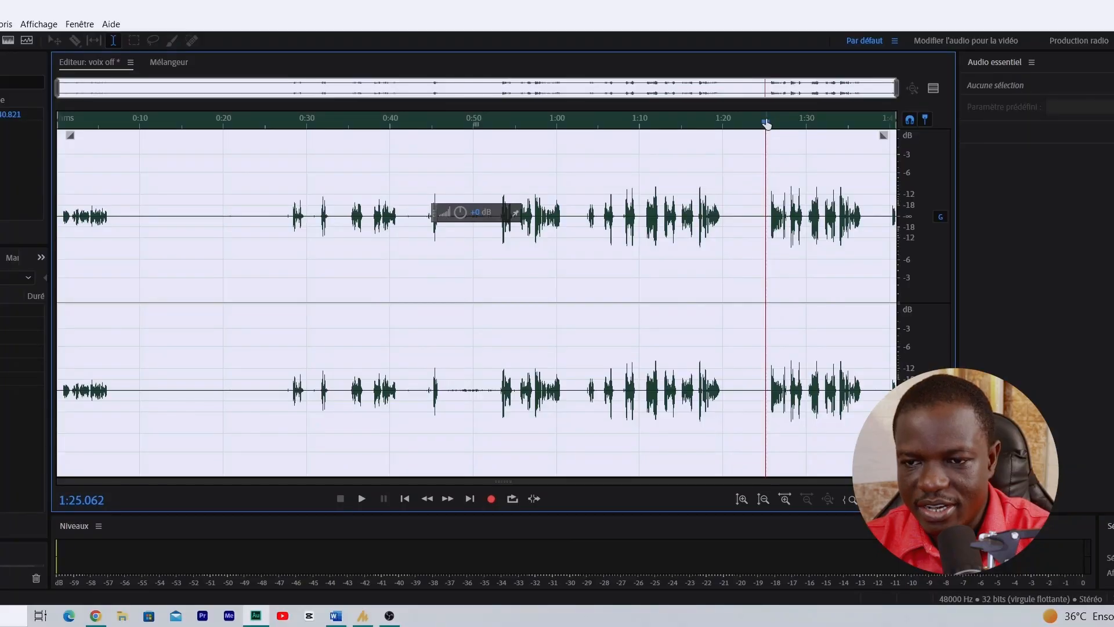
# Play the edited voix off recording, start saving it under a new file, and browse for its save location
pyautogui.press('space')
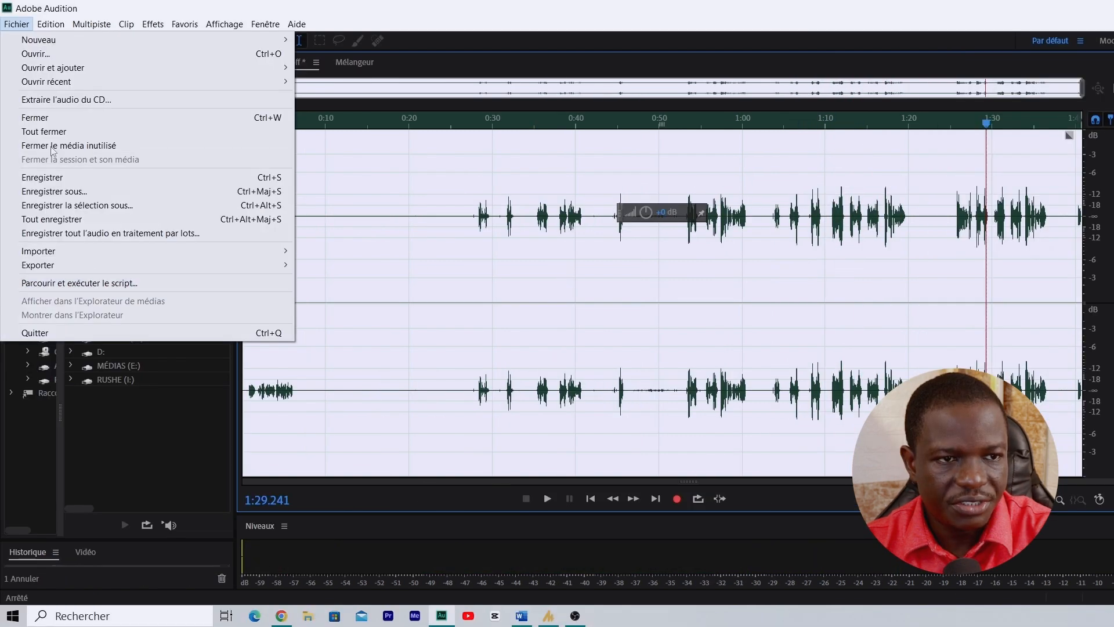
pyautogui.click(55, 192)
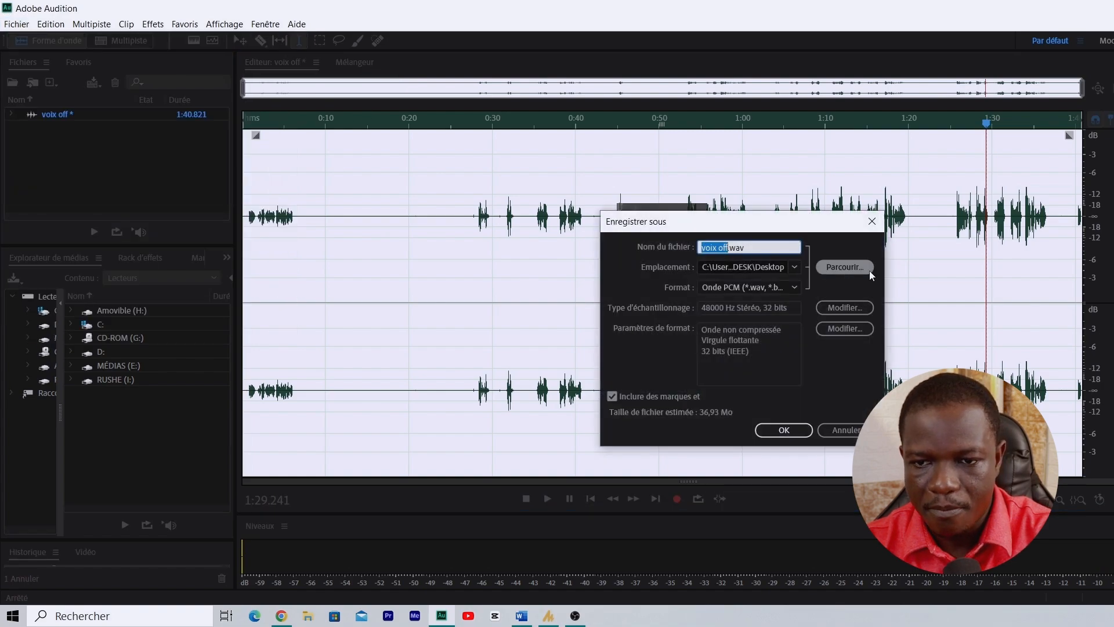
pyautogui.click(851, 266)
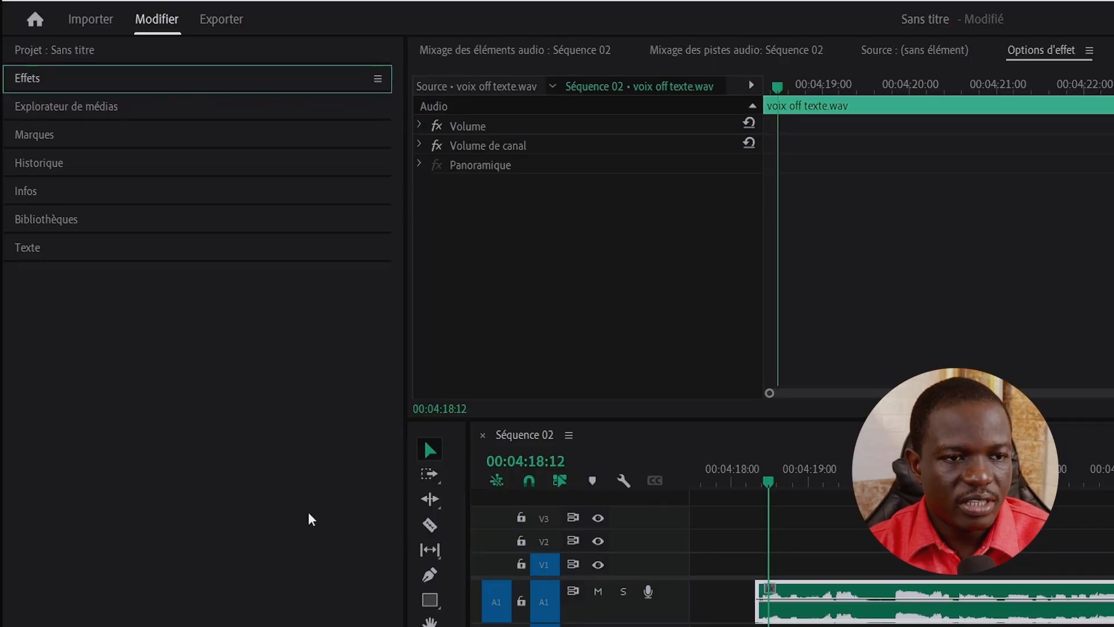
# In Premiere Pro, apply the Dynamique audio effect to the voix off texte.wav clip on A1 and listen from its start
pyautogui.click(38, 79)
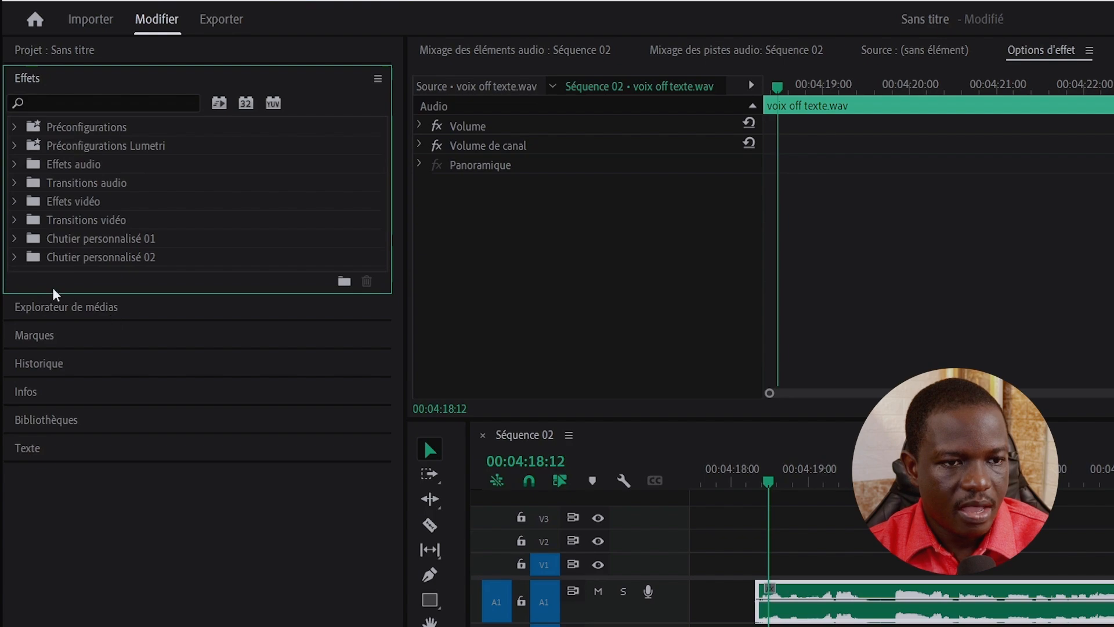
pyautogui.click(14, 165)
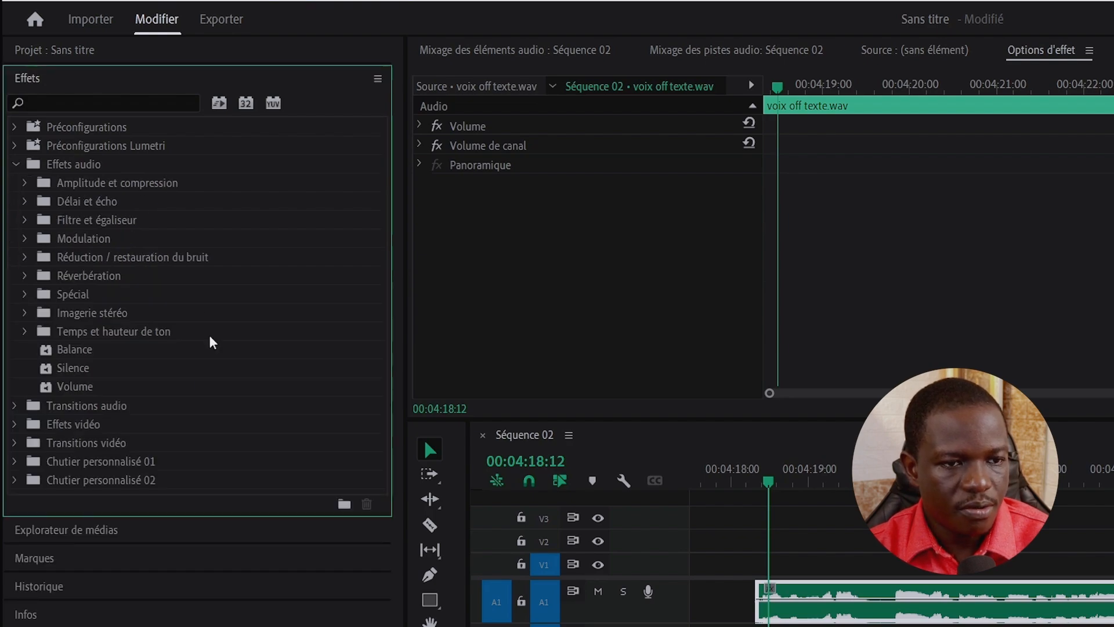
pyautogui.click(25, 183)
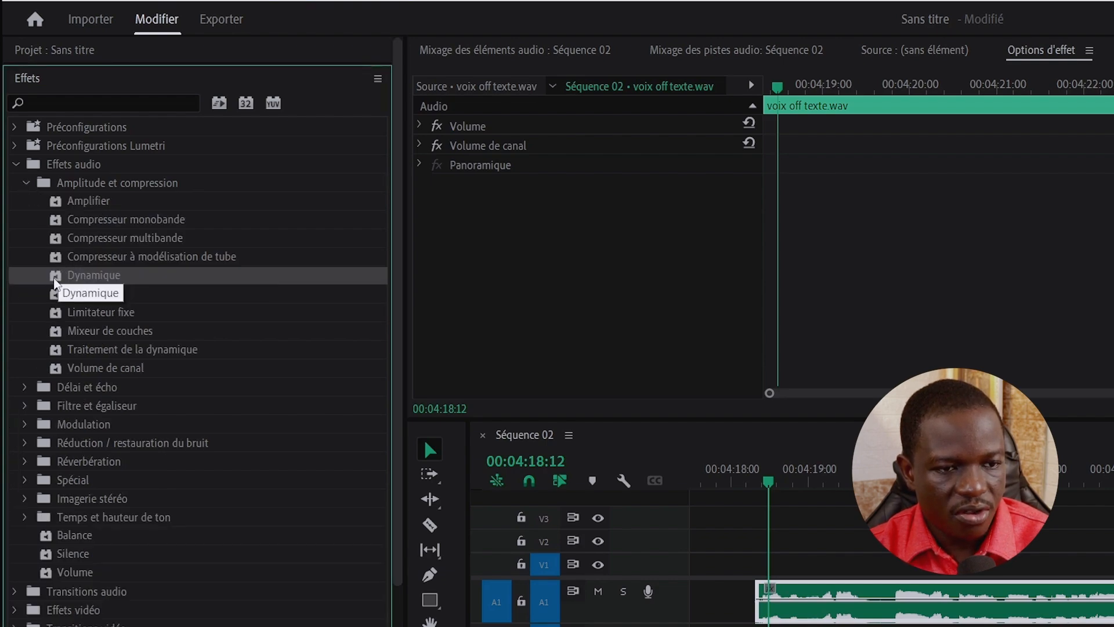
pyautogui.moveTo(121, 281); pyautogui.dragTo(787, 600)
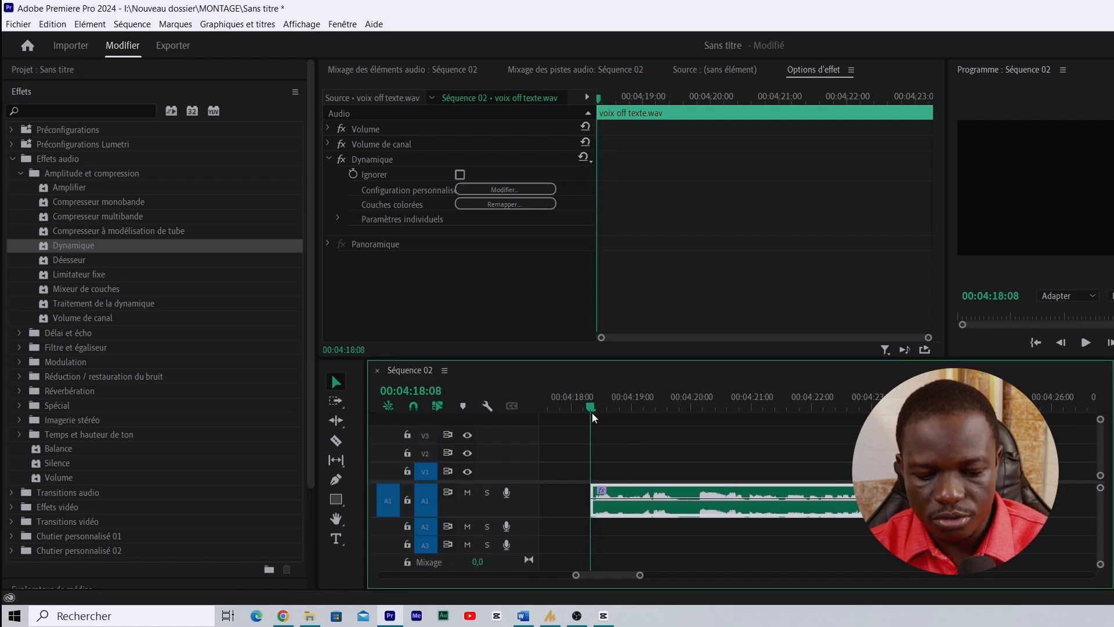
pyautogui.press('space')
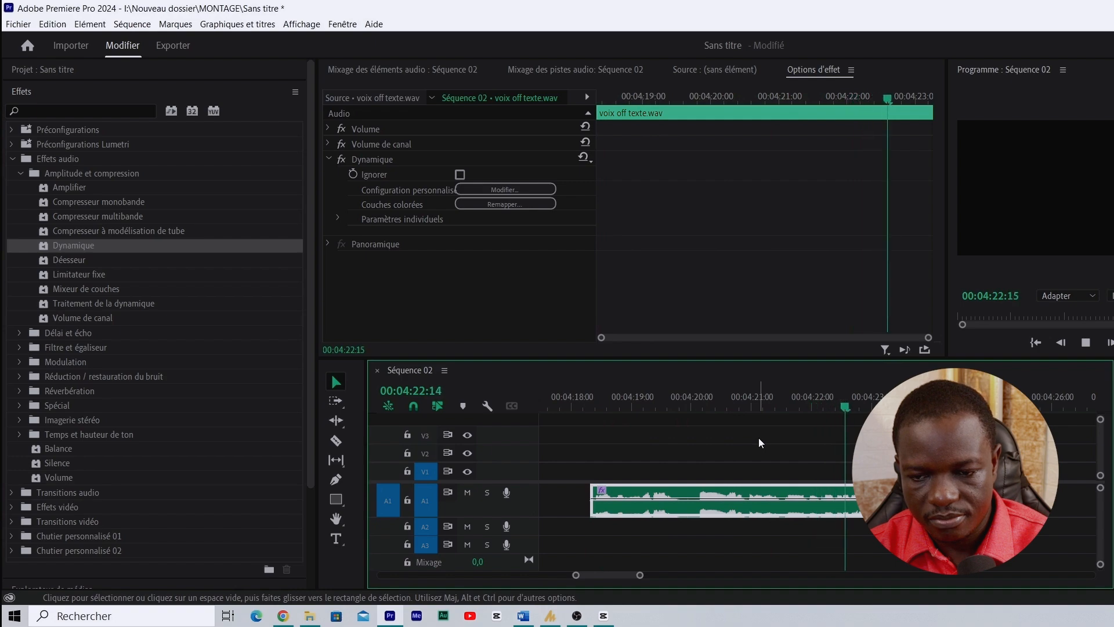
pyautogui.click(596, 407)
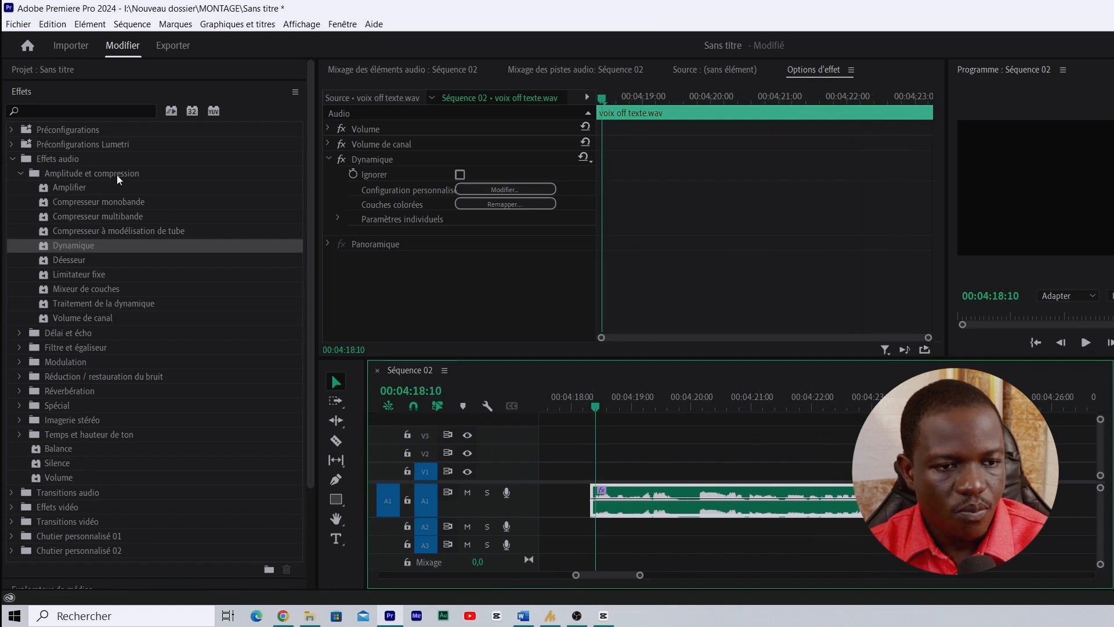
# Apply the Compresseur multibande effect to the voix off texte.wav clip and enlarge the area showing its effect options
pyautogui.click(47, 218)
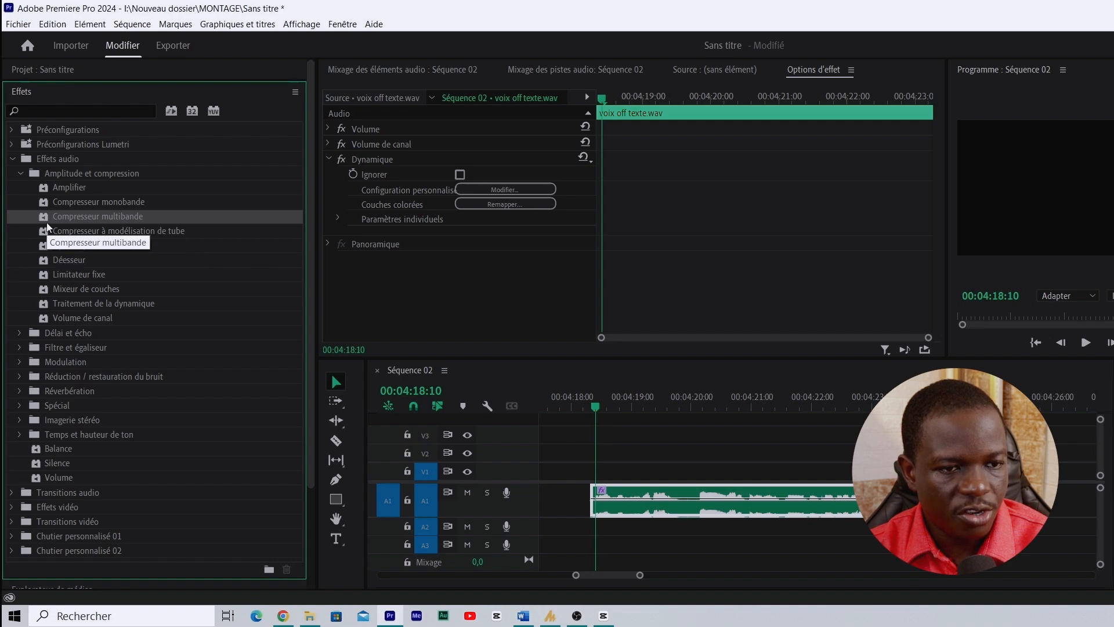
pyautogui.moveTo(693, 470); pyautogui.dragTo(678, 497)
pyautogui.moveTo(596, 409); pyautogui.dragTo(581, 408)
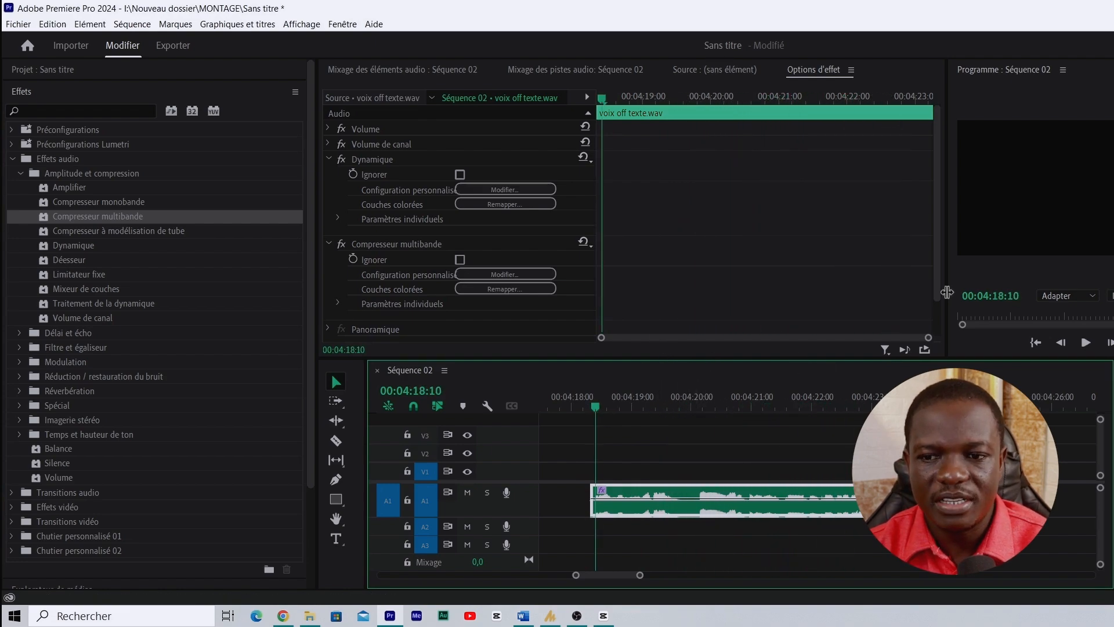
pyautogui.moveTo(937, 284); pyautogui.dragTo(933, 312)
pyautogui.moveTo(792, 359); pyautogui.dragTo(792, 386)
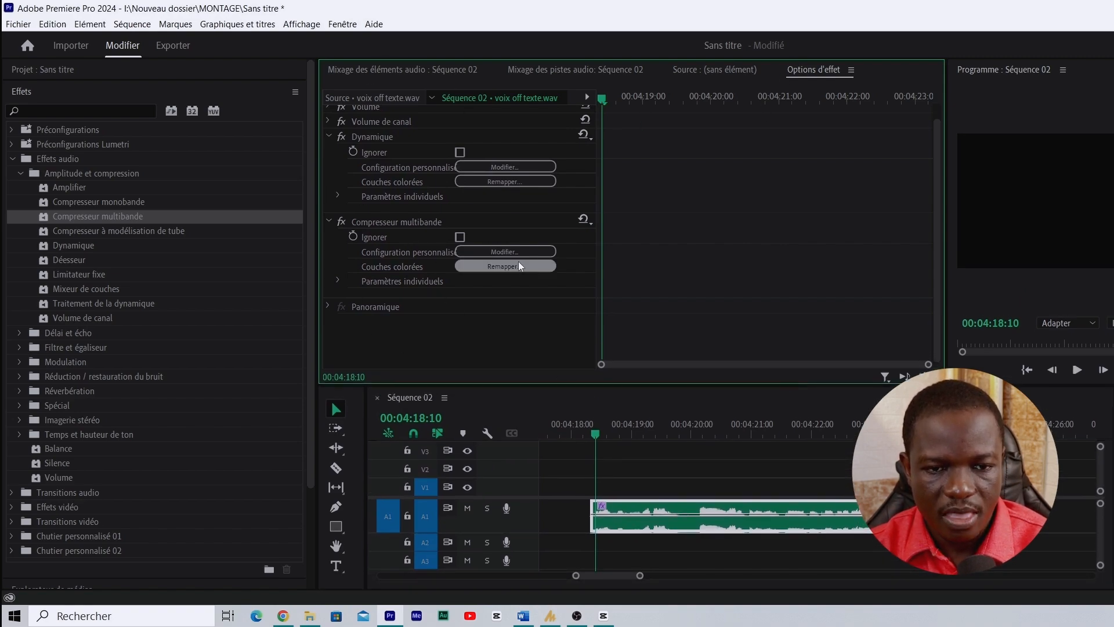
# Open the Compresseur multibande settings, move their window clear of the clip, and listen with the default preset
pyautogui.click(501, 252)
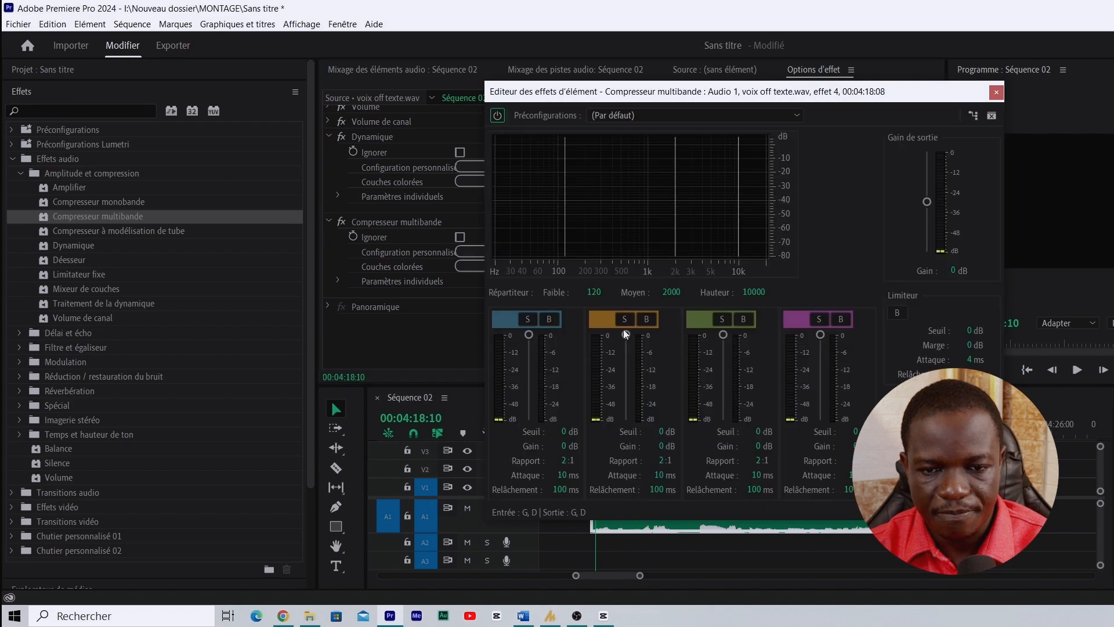
pyautogui.moveTo(660, 97); pyautogui.dragTo(300, 46)
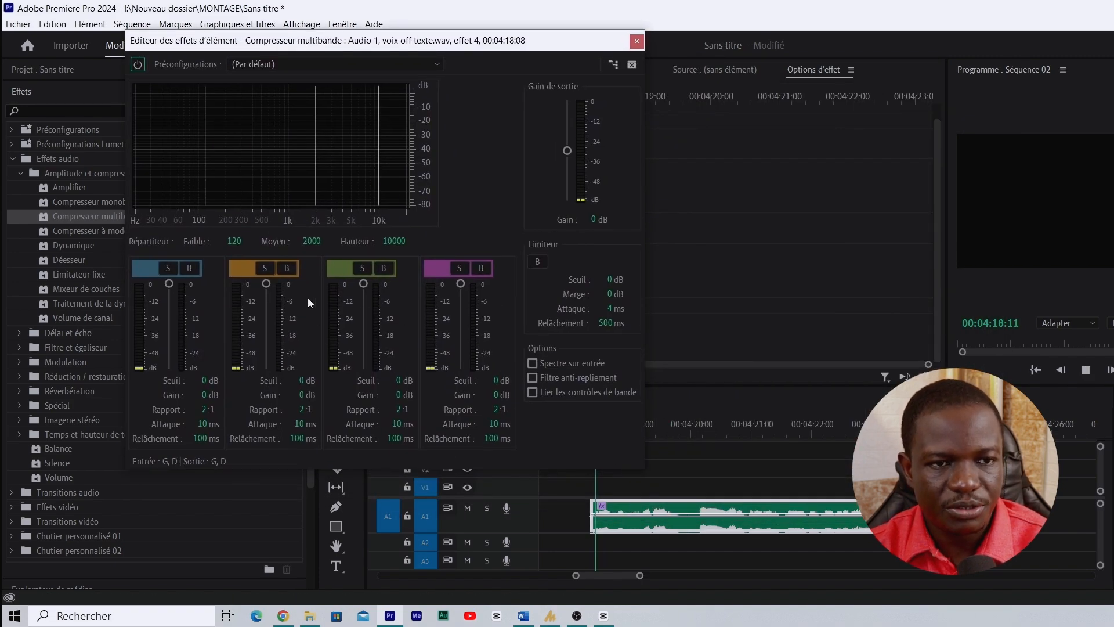
pyautogui.press('space')
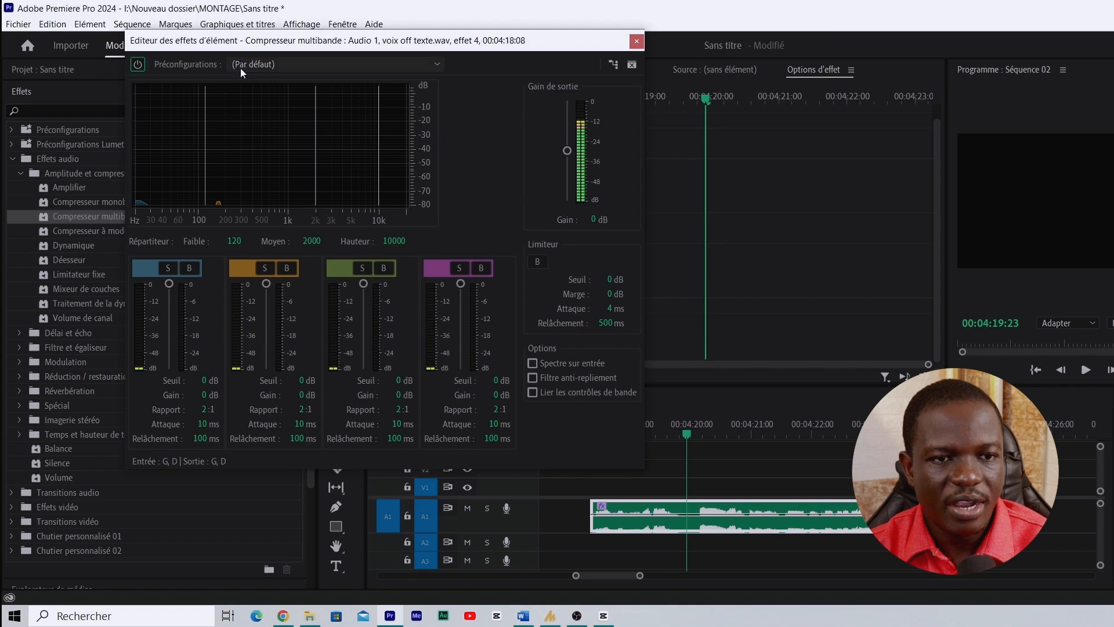
# Try the Accentuer aigus preset in the multiband compressor and listen to the voice clip from its start
pyautogui.click(260, 65)
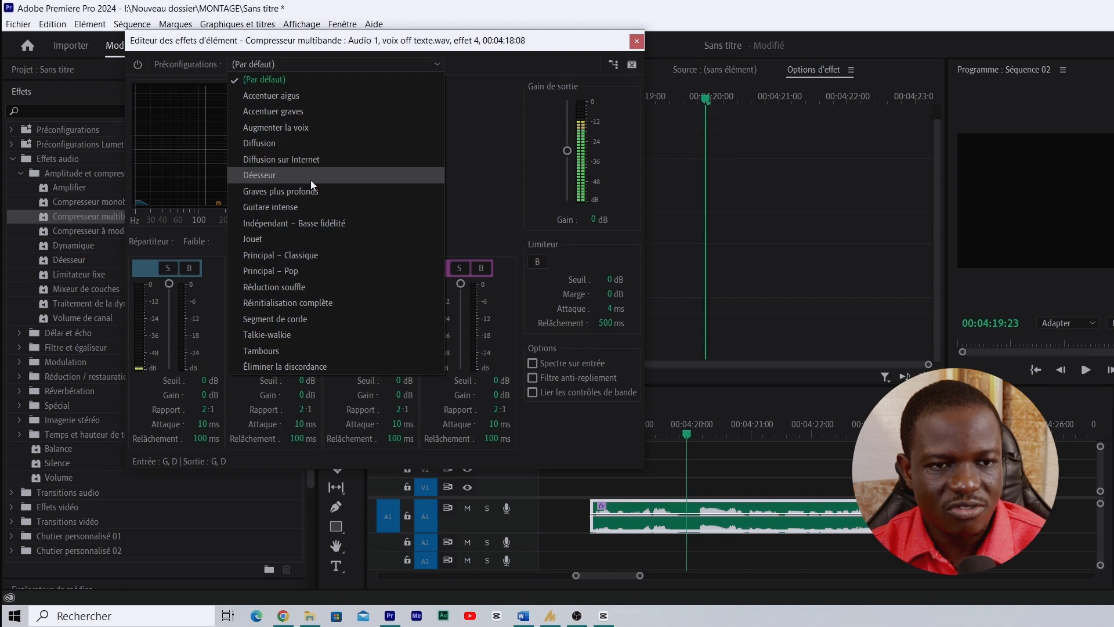
pyautogui.click(283, 96)
pyautogui.moveTo(688, 437); pyautogui.dragTo(604, 460)
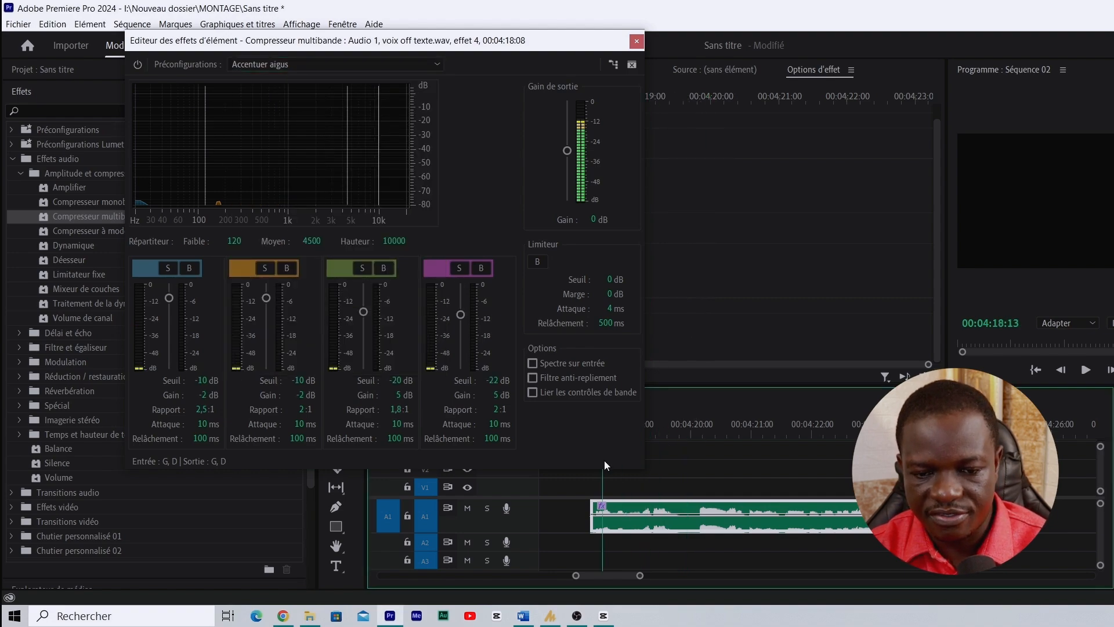
pyautogui.press('space')
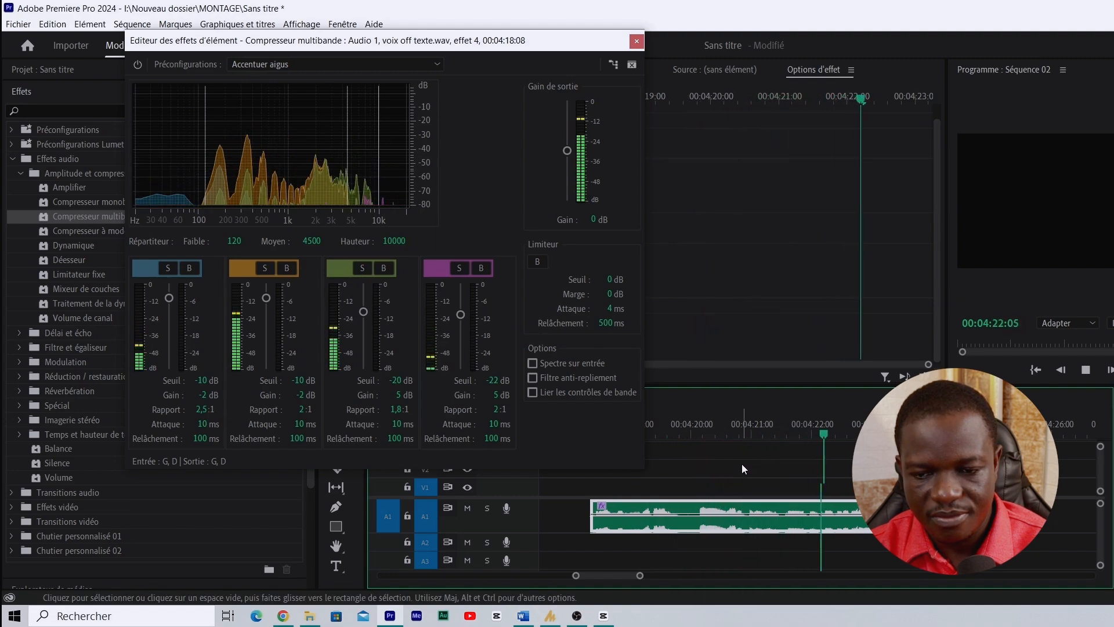
pyautogui.press('space')
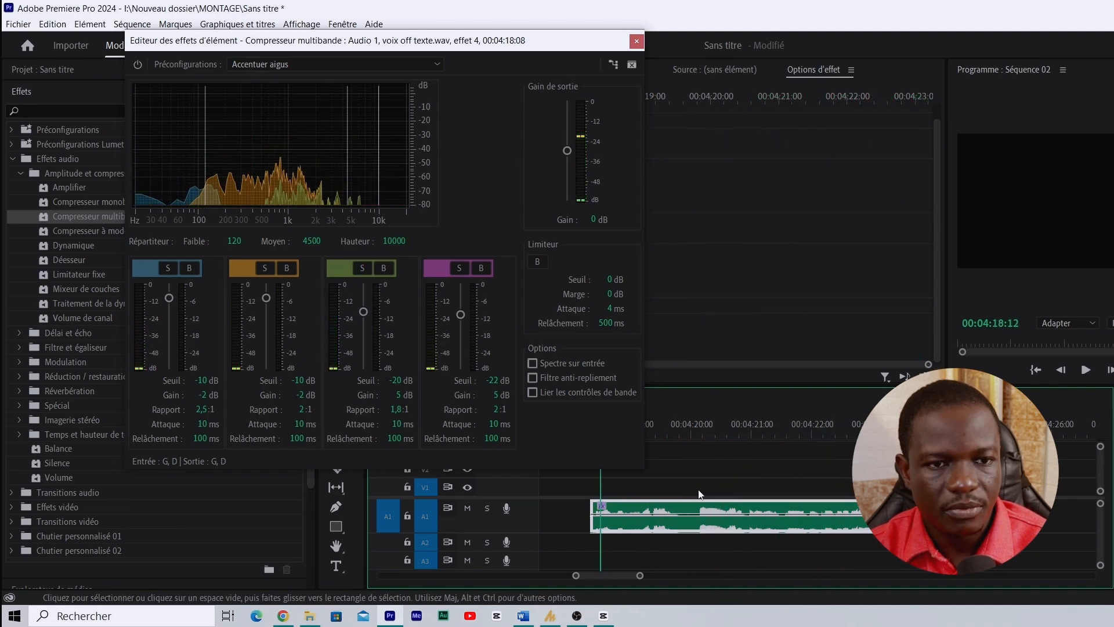
pyautogui.press('space')
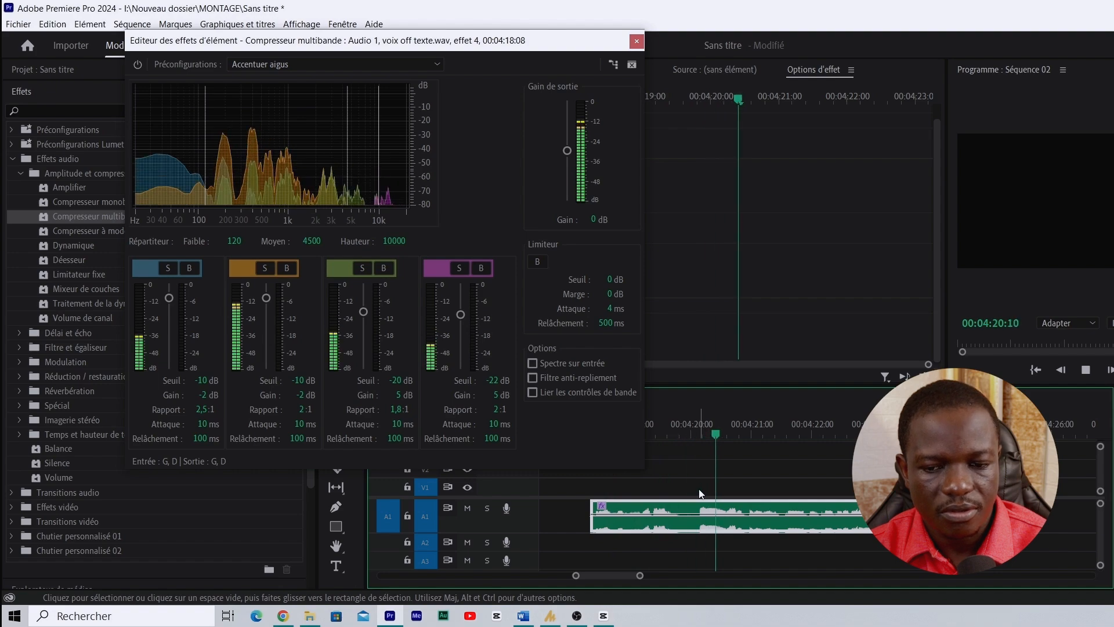
pyautogui.press('space')
# Try the Accentuer graves preset in the multiband compressor and listen to the voice clip
pyautogui.click(269, 65)
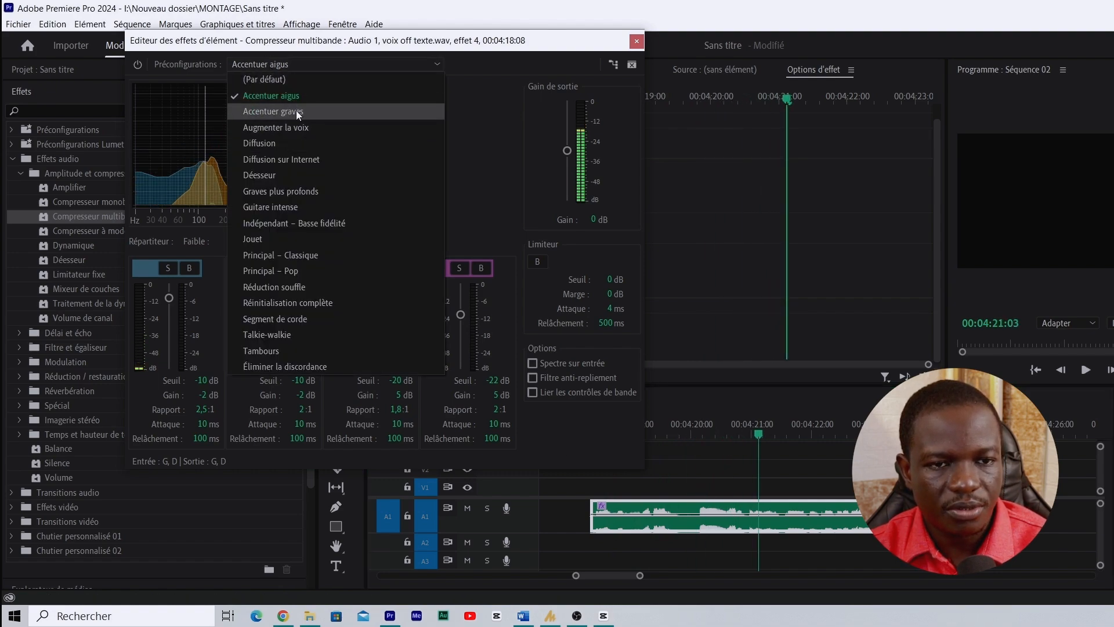
pyautogui.click(296, 111)
pyautogui.click(591, 444)
pyautogui.press('space')
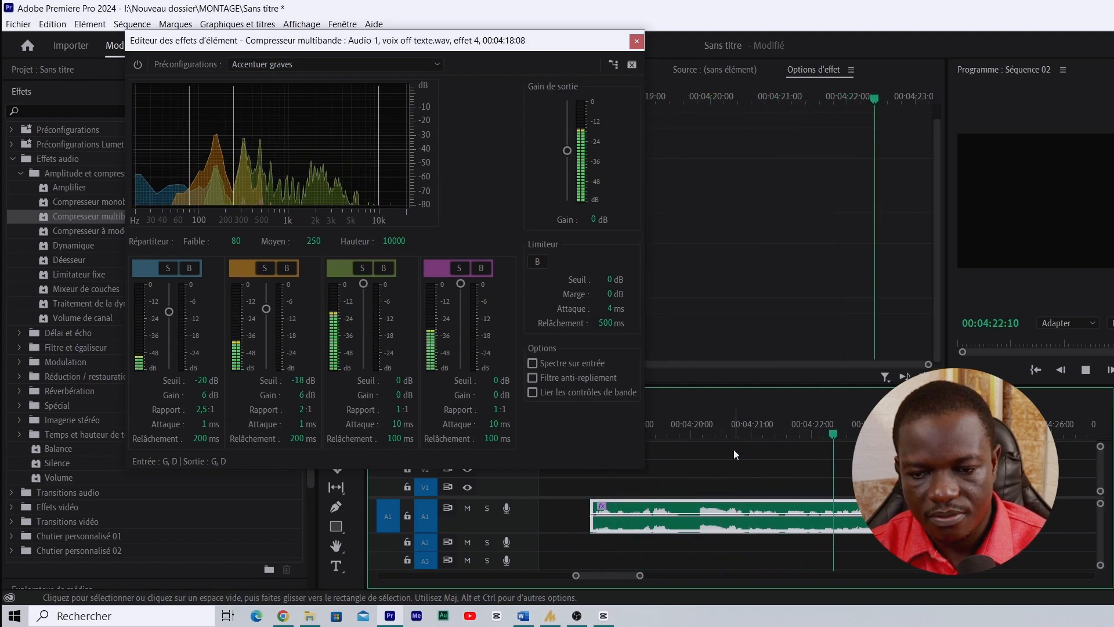
pyautogui.press('space')
# Try the Augmenter la voix preset in the multiband compressor and listen to the voice clip
pyautogui.click(279, 63)
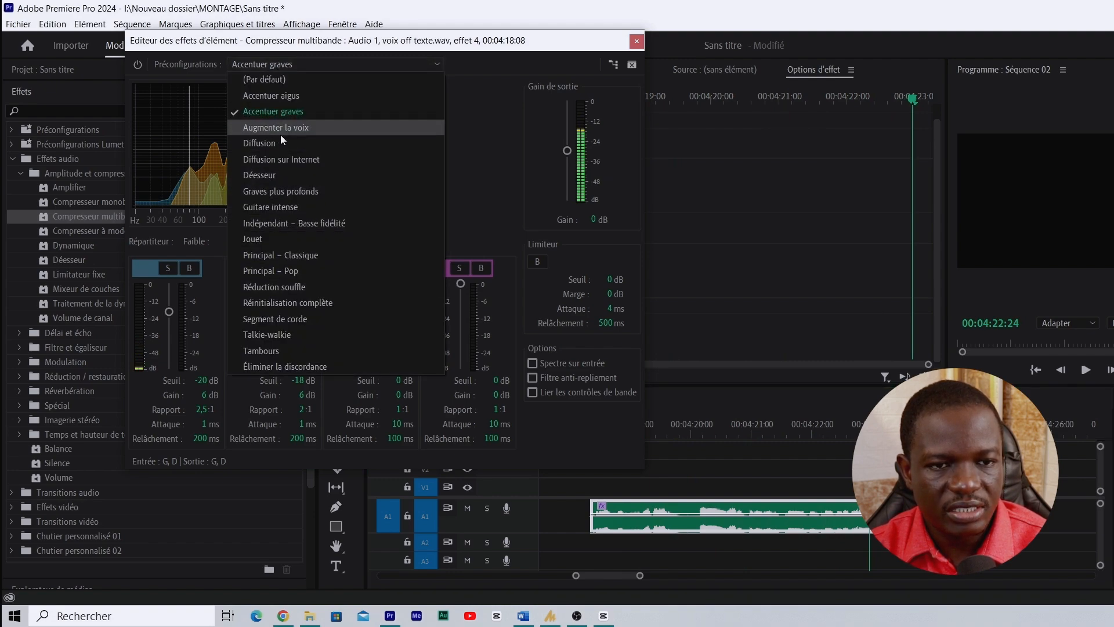
pyautogui.click(301, 126)
pyautogui.click(672, 429)
pyautogui.press('space')
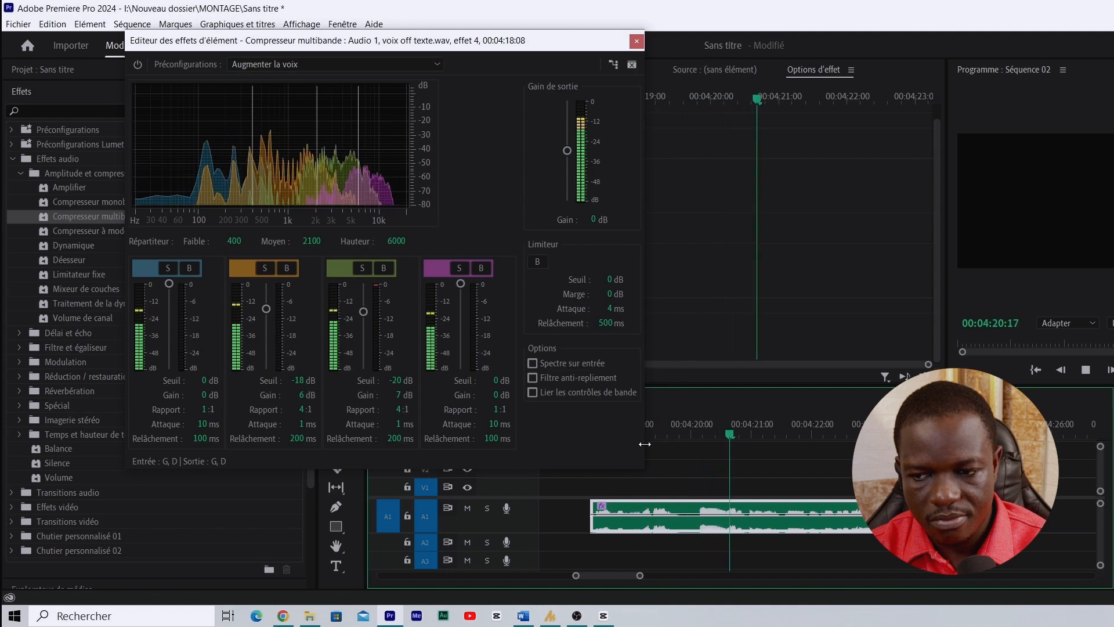
pyautogui.press('space')
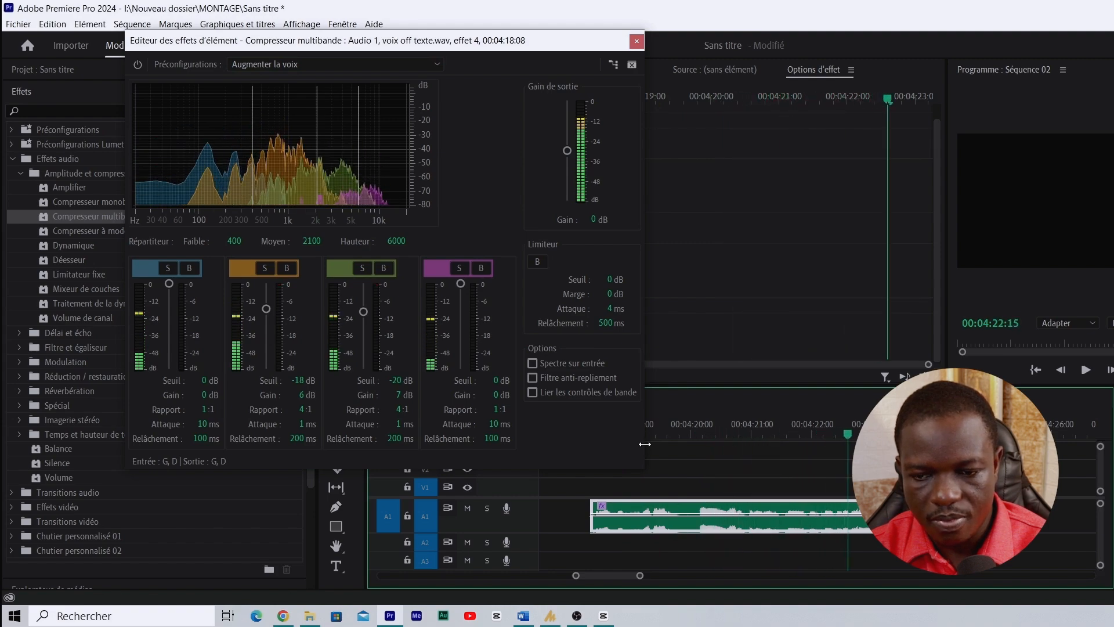
# Set the multiband compressor to the Accentuer aigus preset and close its settings
pyautogui.click(275, 62)
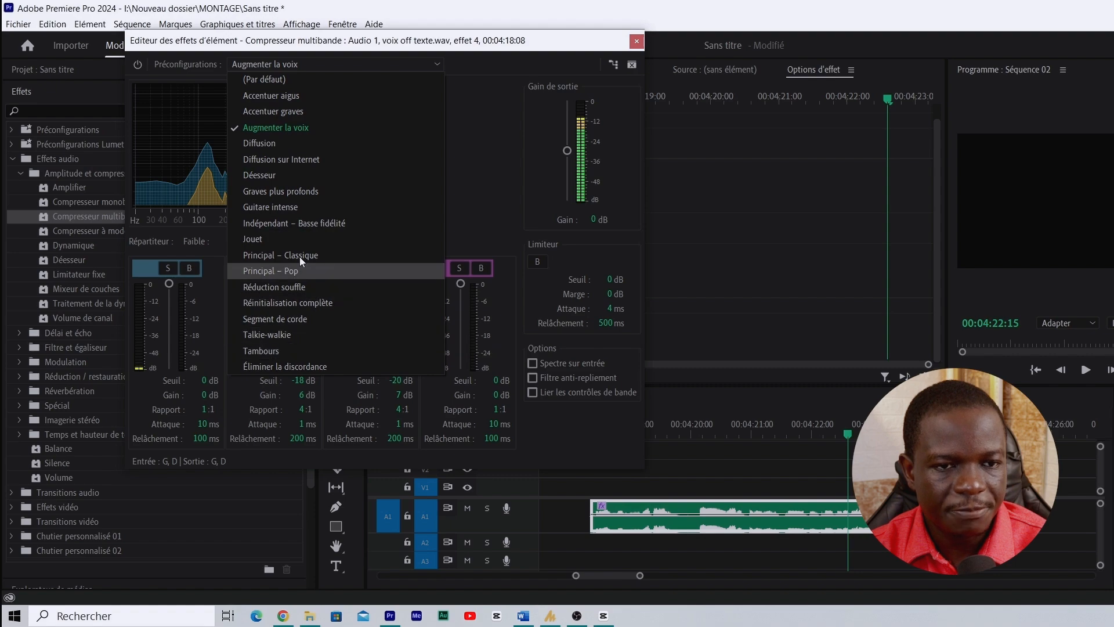
pyautogui.click(271, 95)
pyautogui.click(699, 15)
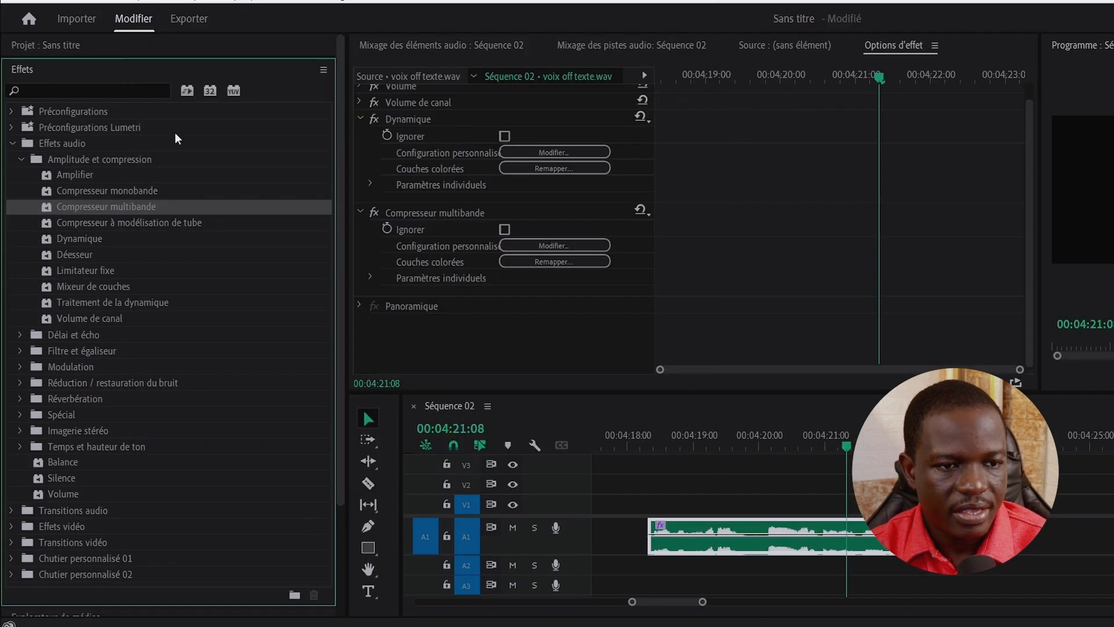
# Apply the Egaliseur paramétrique effect from Filtre et égaliseur to the voix off texte.wav clip and play it
pyautogui.click(21, 160)
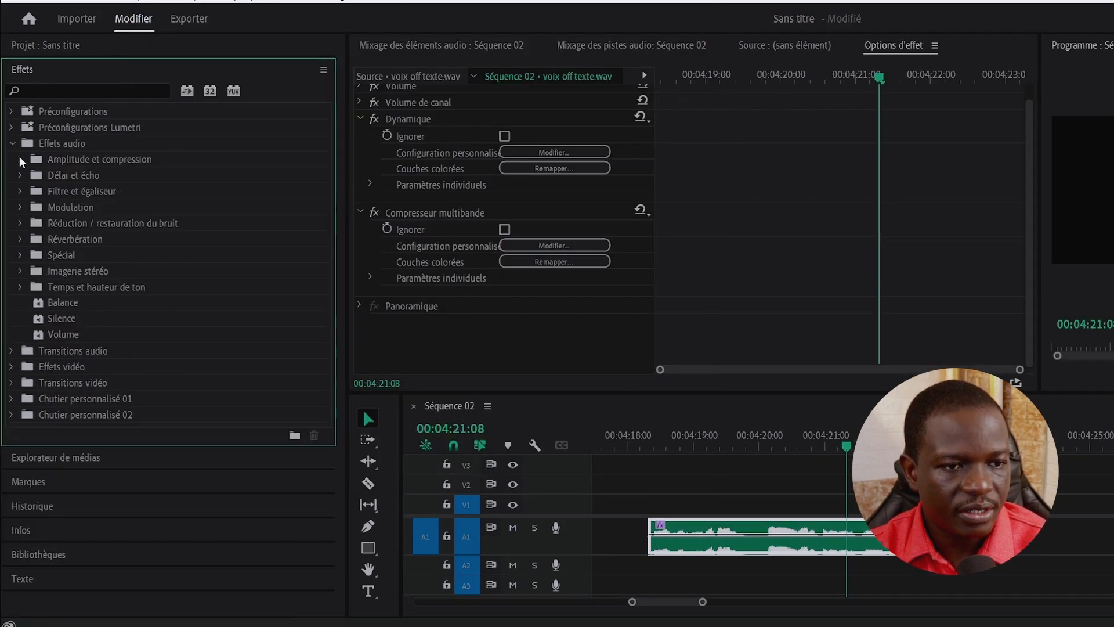
pyautogui.click(21, 192)
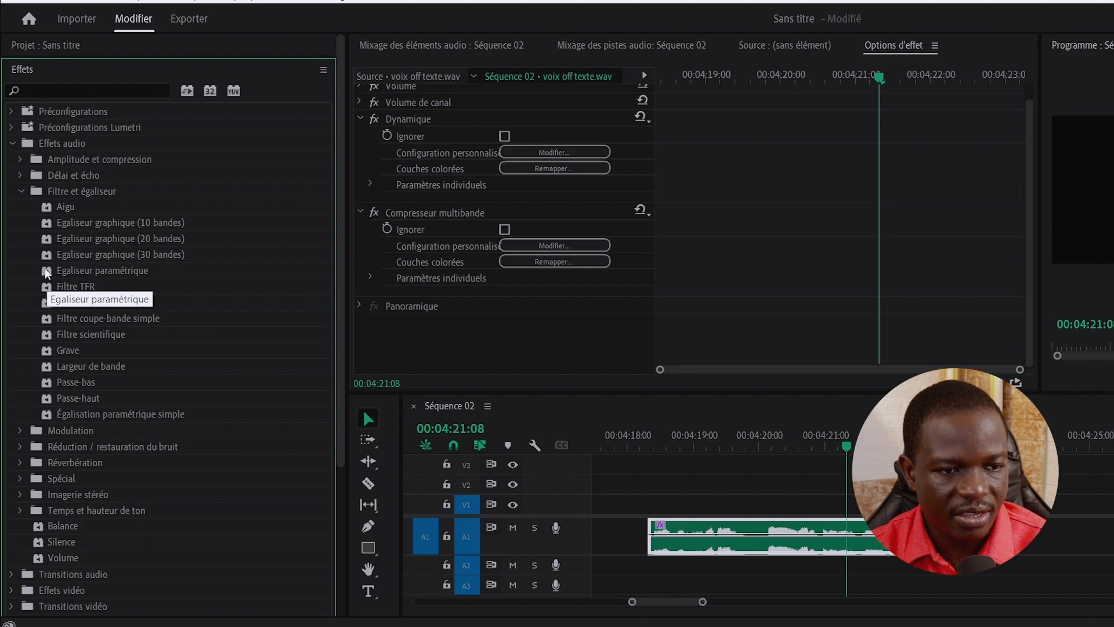
pyautogui.moveTo(47, 273); pyautogui.dragTo(722, 518)
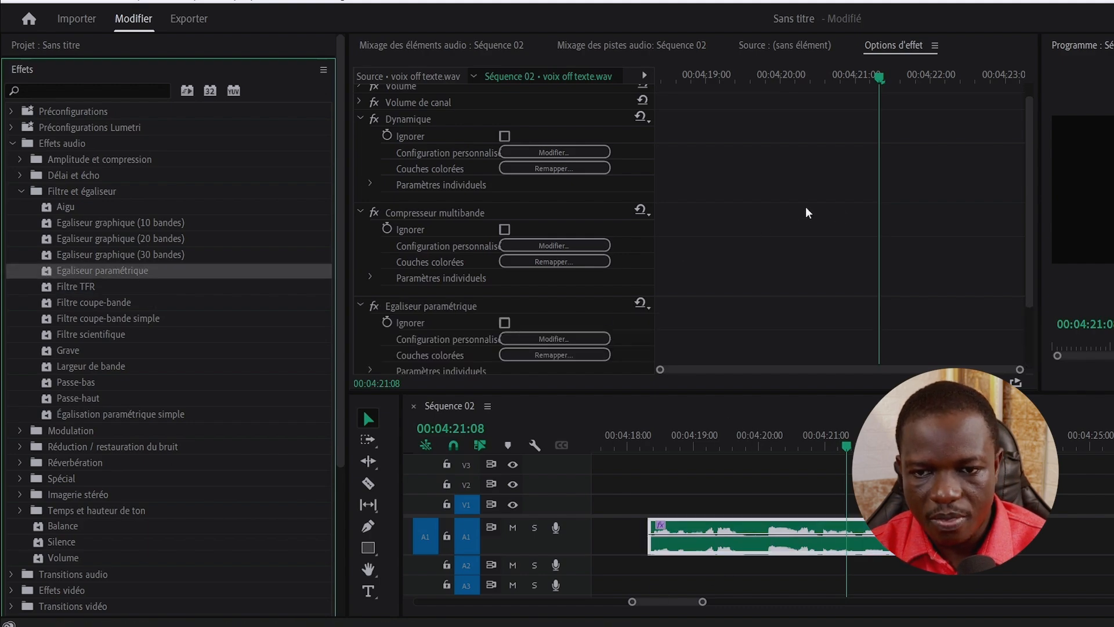
pyautogui.click(652, 440)
pyautogui.press('space')
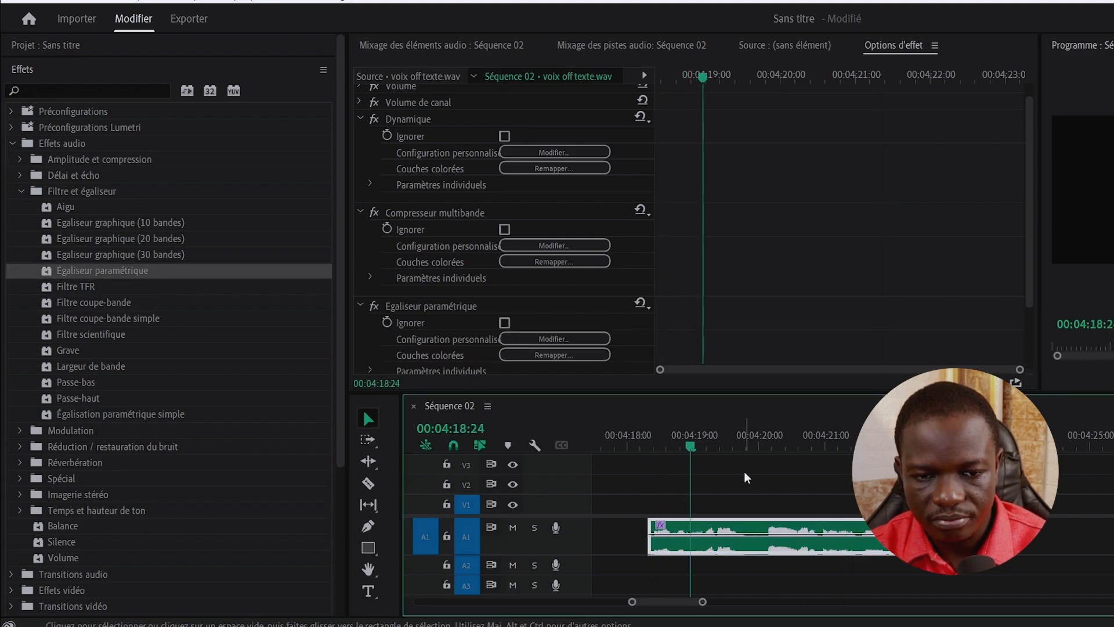
# Open the settings of the Egaliseur paramétrique effect, try the Limiteur preset and listen to the voice clip
pyautogui.click(554, 339)
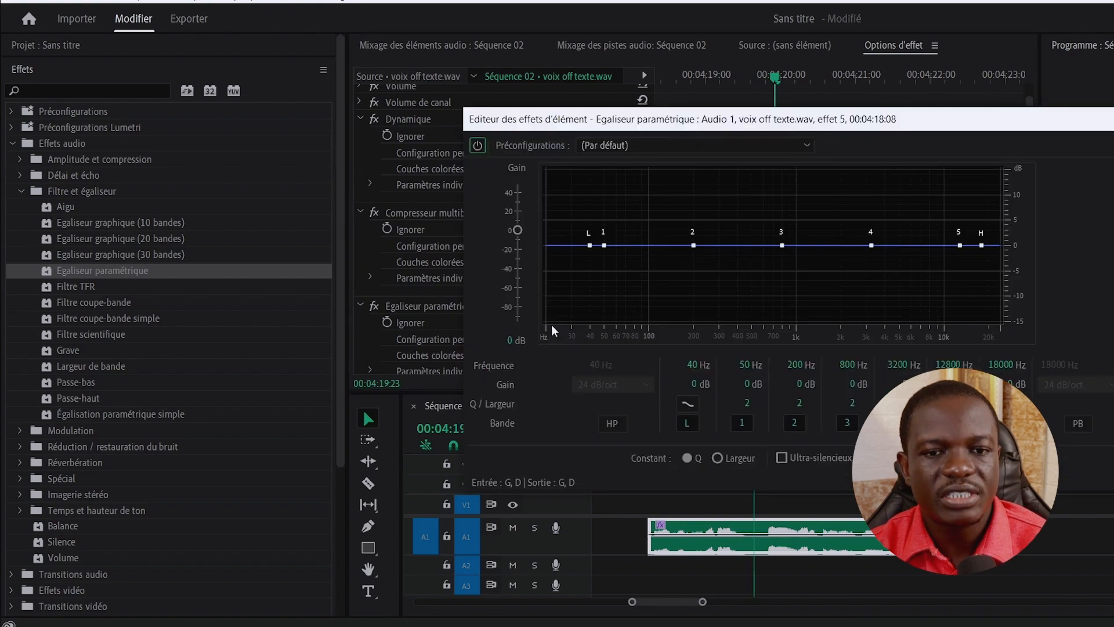
pyautogui.moveTo(728, 135); pyautogui.dragTo(489, 65)
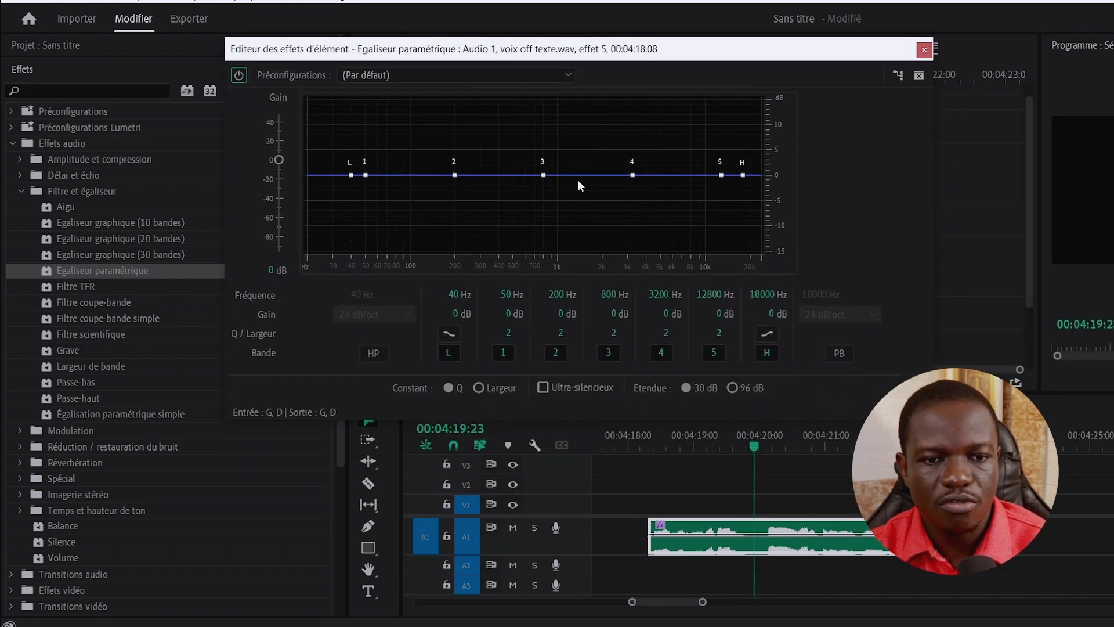
pyautogui.click(471, 75)
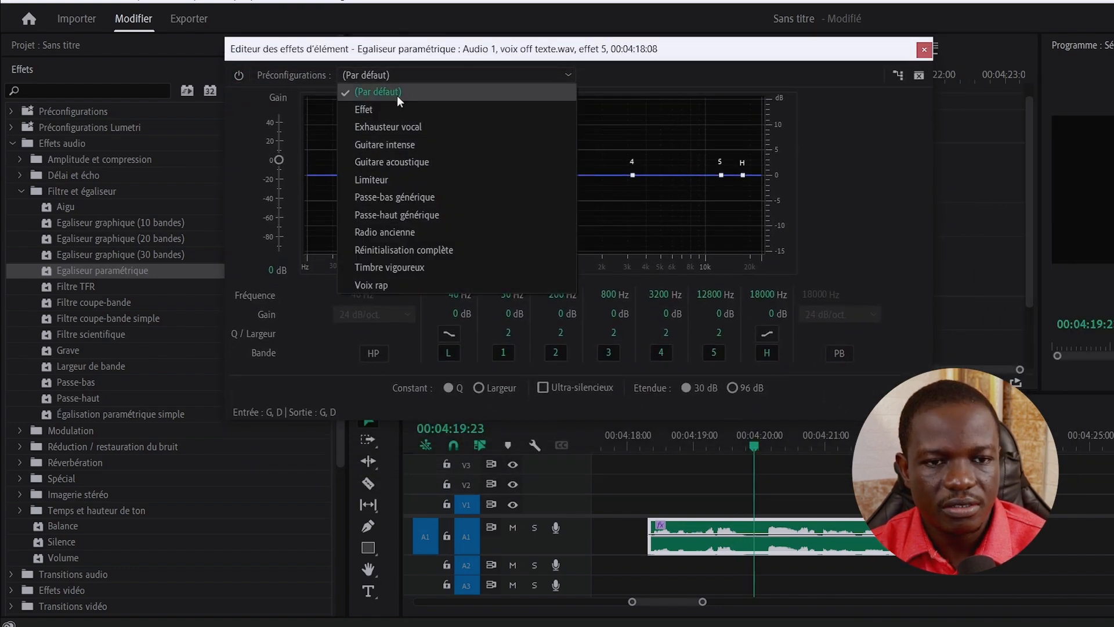
pyautogui.click(400, 180)
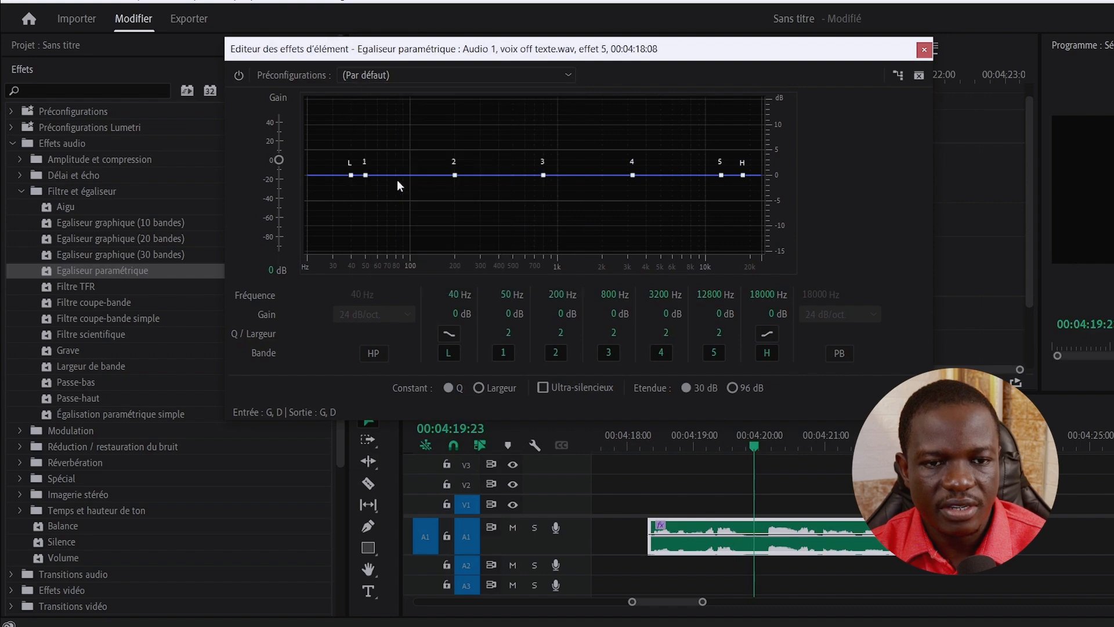
pyautogui.click(622, 441)
pyautogui.press('space')
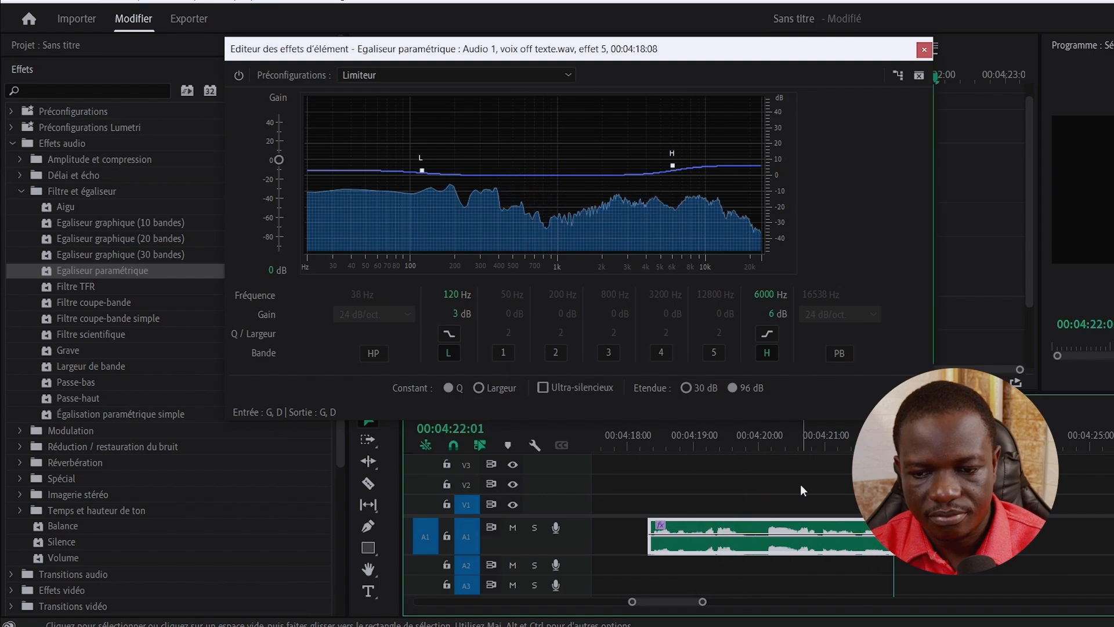
# Restore the (Par défaut) preset and boost bands 1, 5 and 3 to about 61 Hz/6.3 dB, 10048 Hz/5.2 dB and 756 Hz/3.6 dB
pyautogui.click(397, 74)
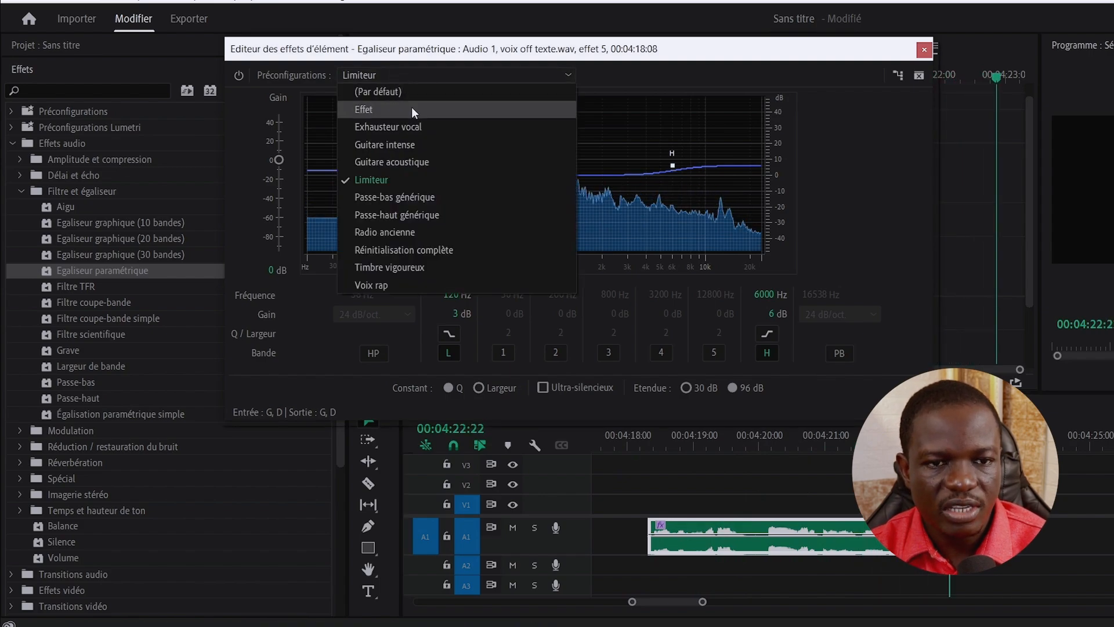
pyautogui.click(383, 92)
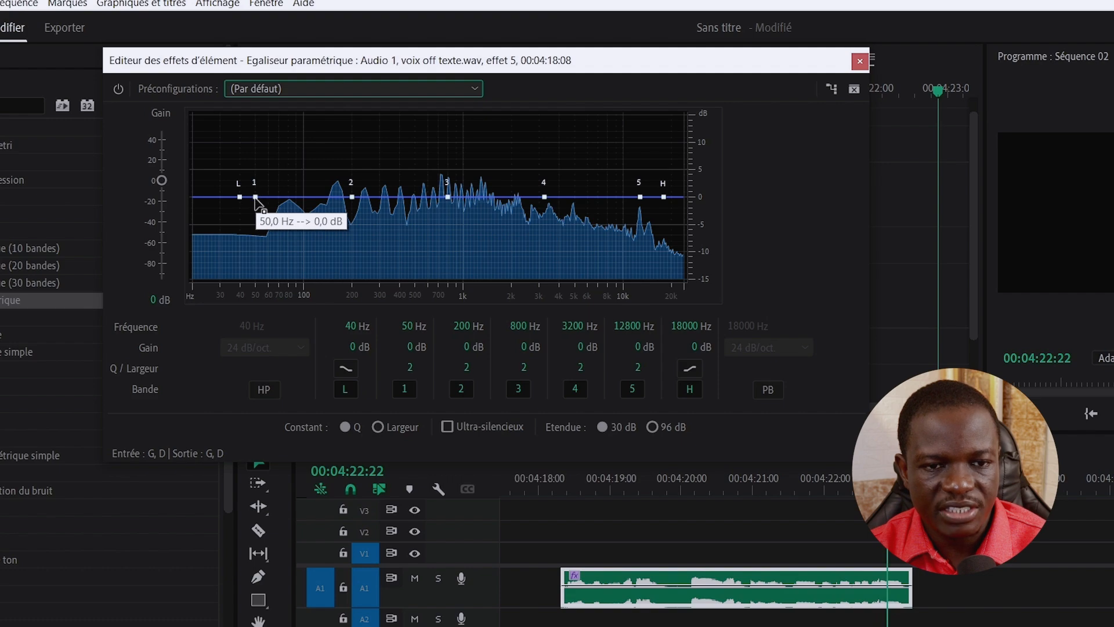
pyautogui.moveTo(256, 198); pyautogui.dragTo(269, 188)
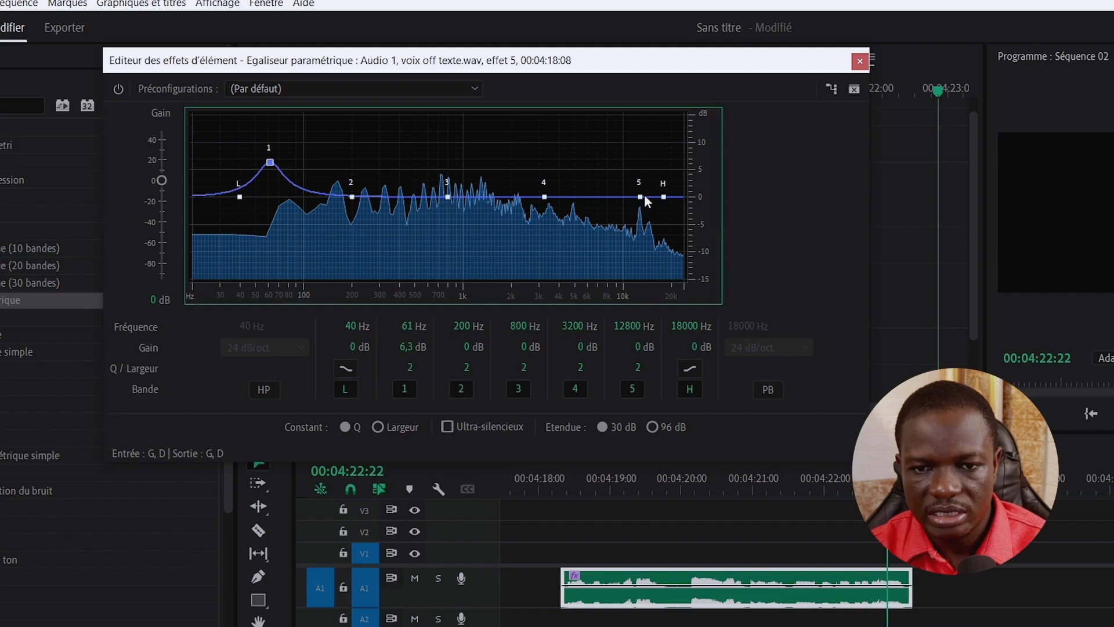
pyautogui.moveTo(644, 198); pyautogui.dragTo(630, 198)
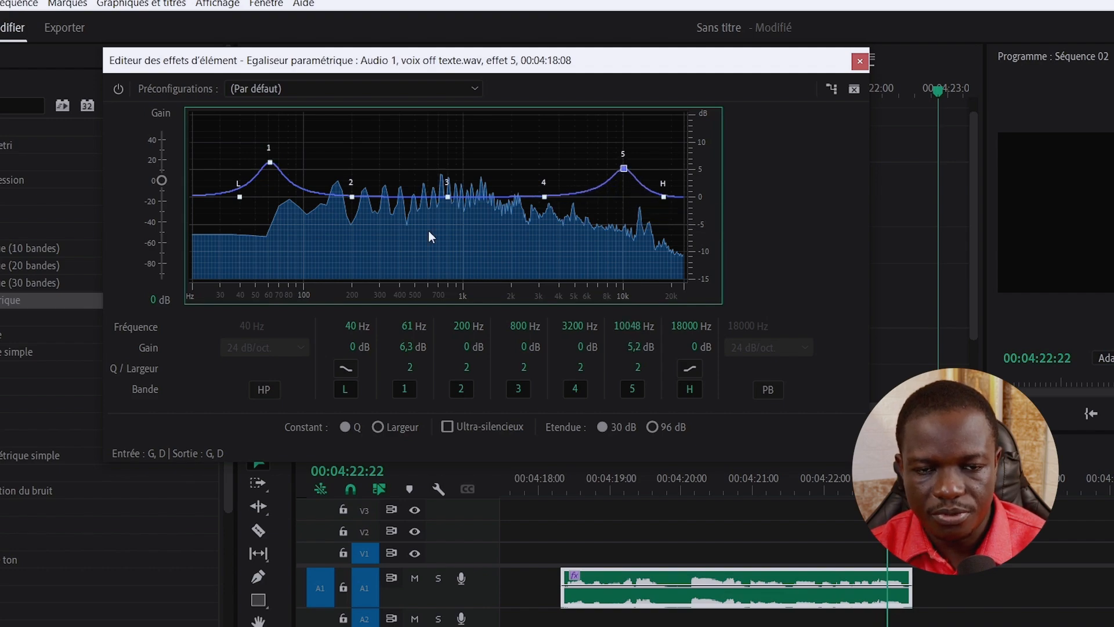
pyautogui.moveTo(447, 197); pyautogui.dragTo(443, 189)
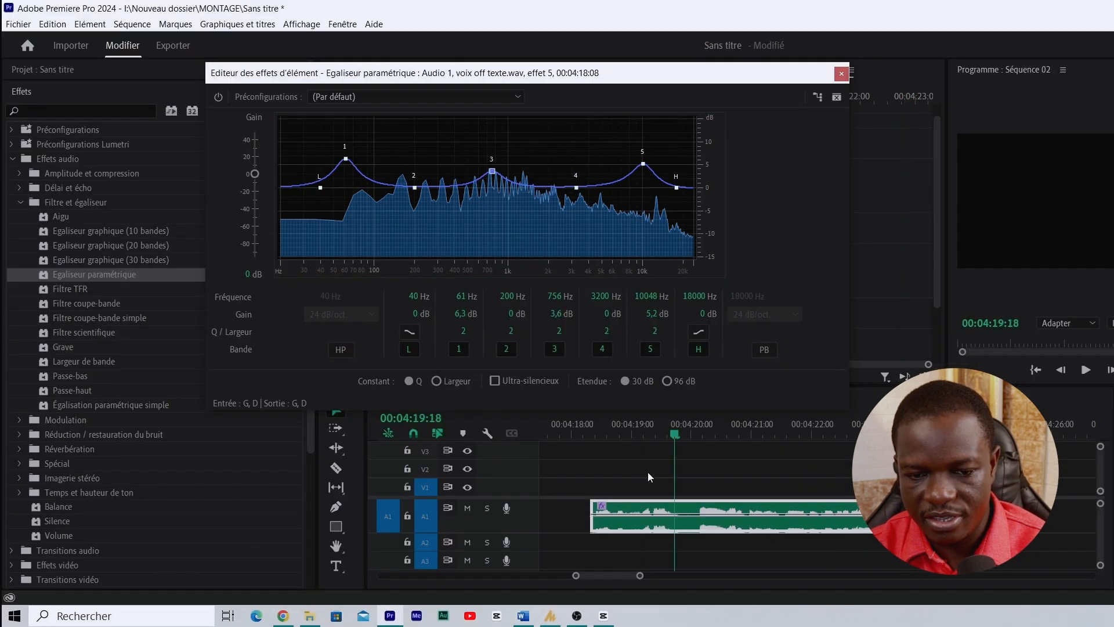
# Listen to the voice clip twice with the adjusted equalizer curve and close the equalizer settings
pyautogui.click(559, 488)
pyautogui.press('space')
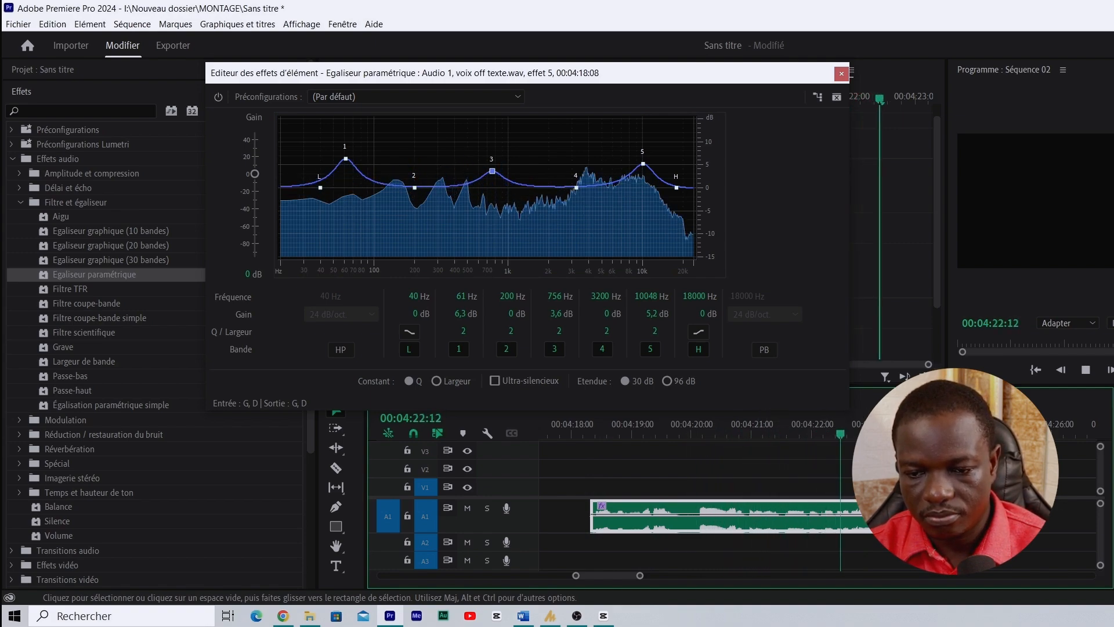
pyautogui.press('space')
pyautogui.moveTo(871, 434); pyautogui.dragTo(591, 471)
pyautogui.press('space')
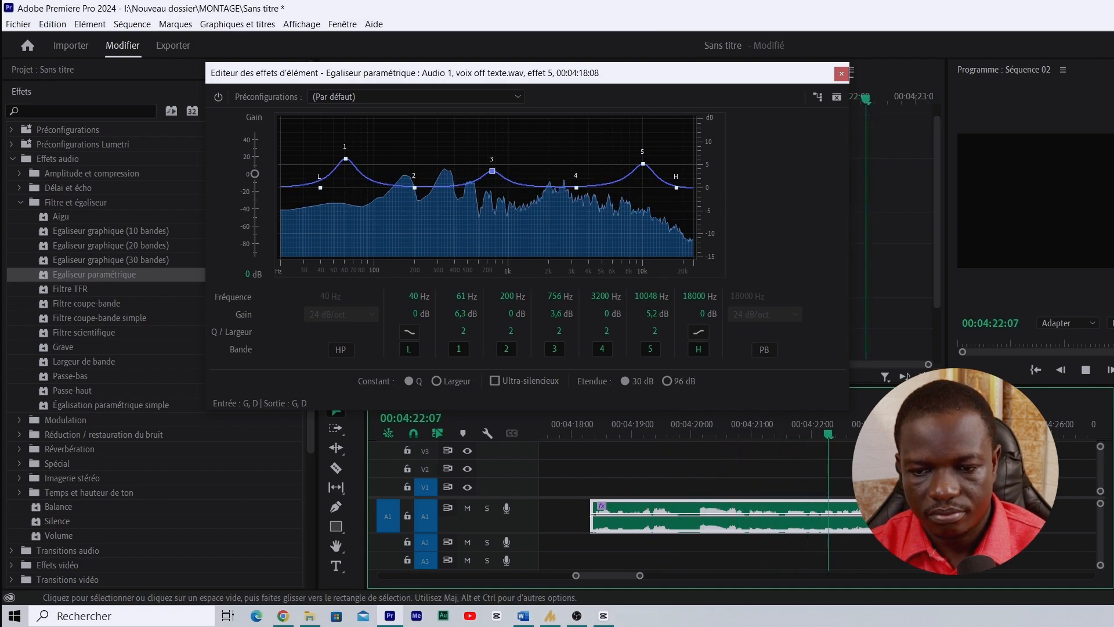
pyautogui.press('space')
pyautogui.click(841, 75)
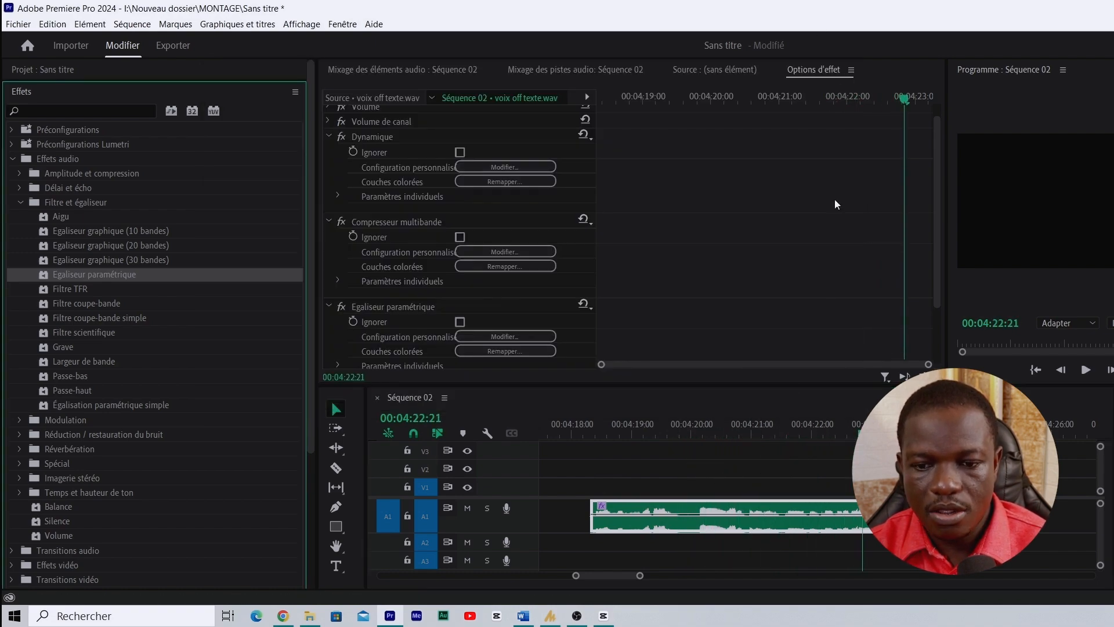
# Disable the Dynamique, Compresseur multibande and Egaliseur paramétrique effects and listen to the untreated voice clip from its start
pyautogui.click(587, 437)
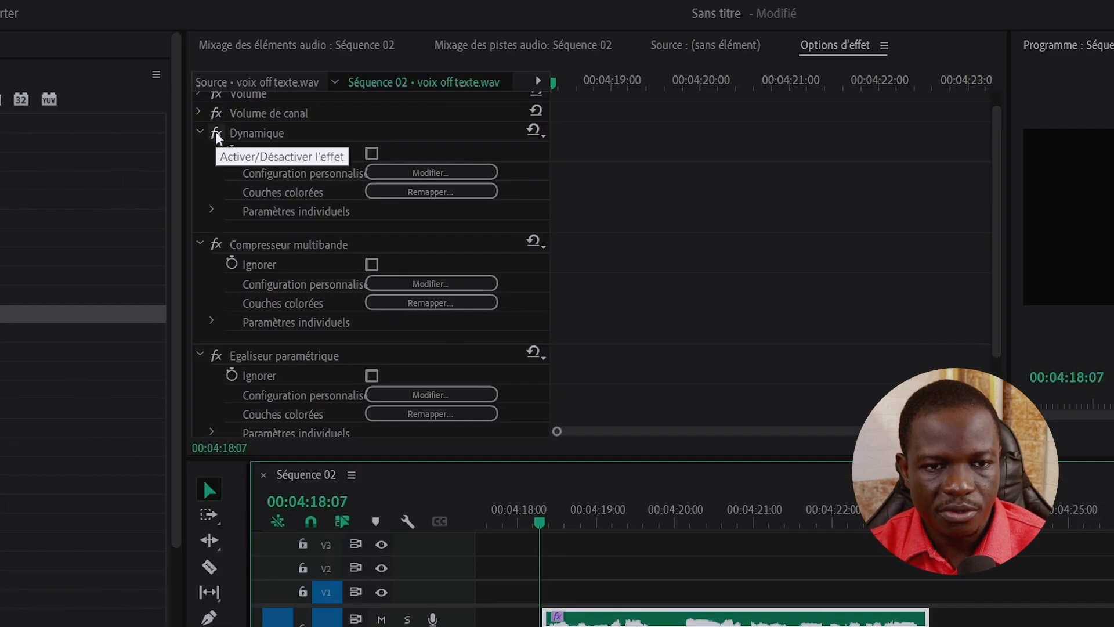
pyautogui.click(217, 133)
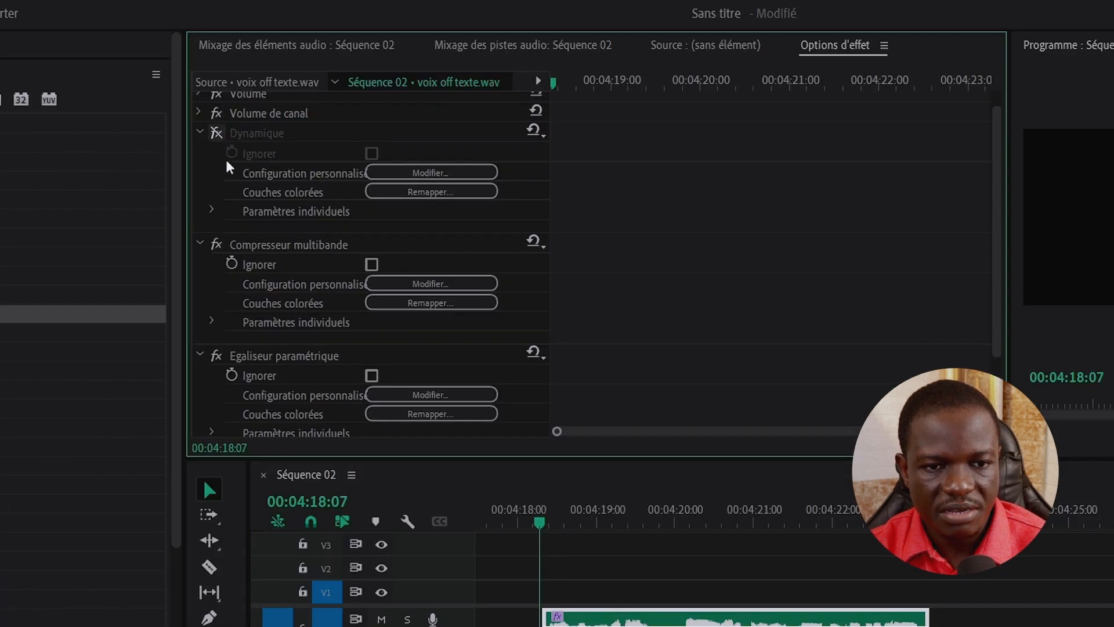
pyautogui.click(218, 244)
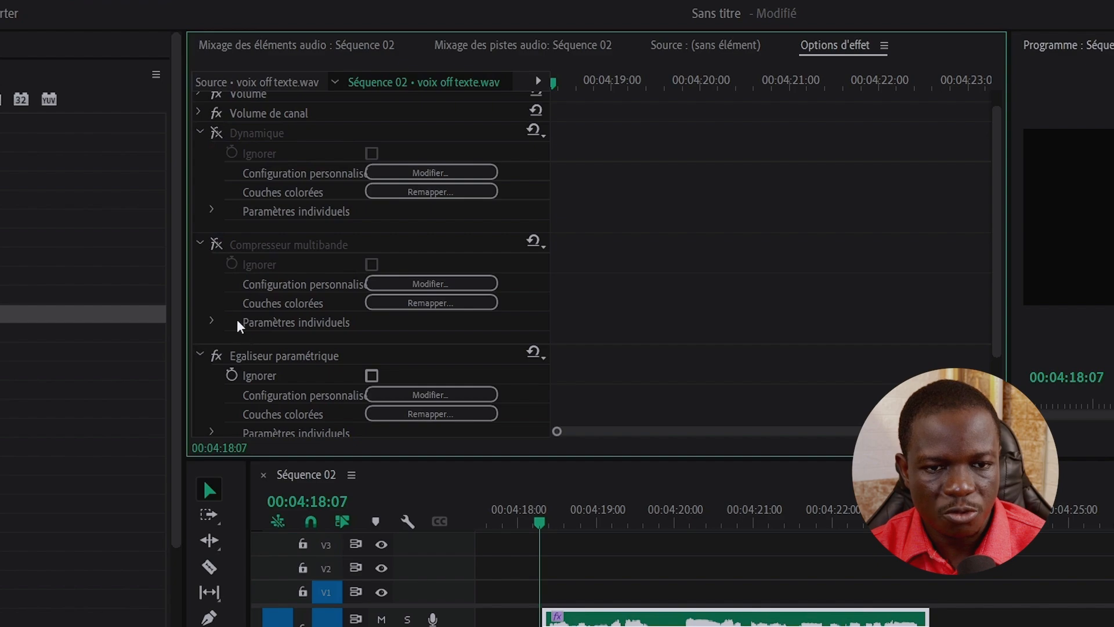
pyautogui.click(217, 356)
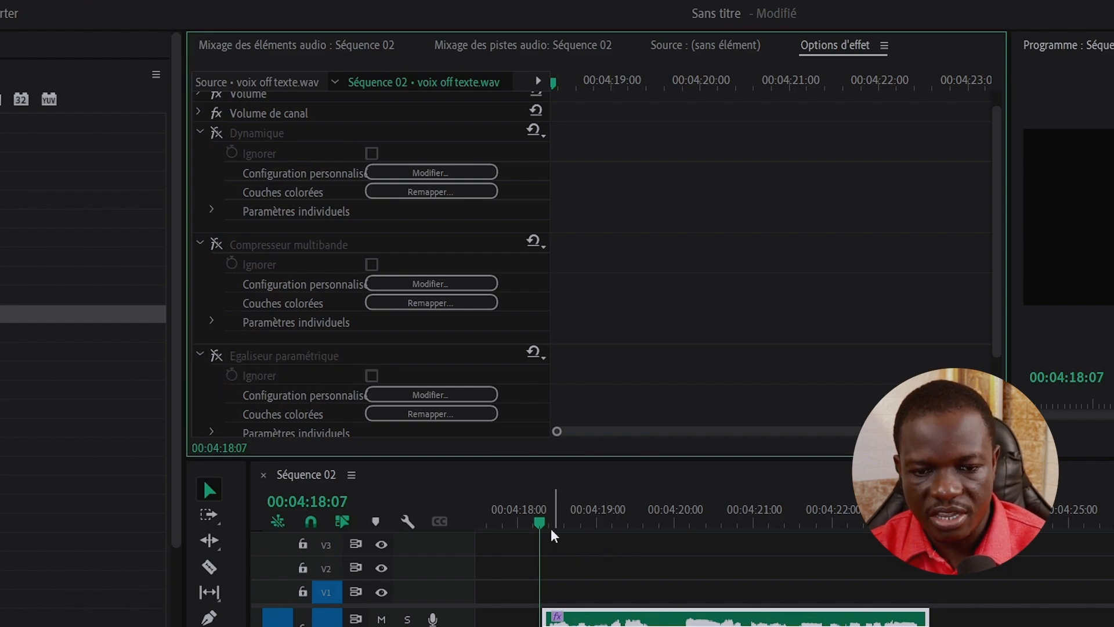
pyautogui.click(533, 522)
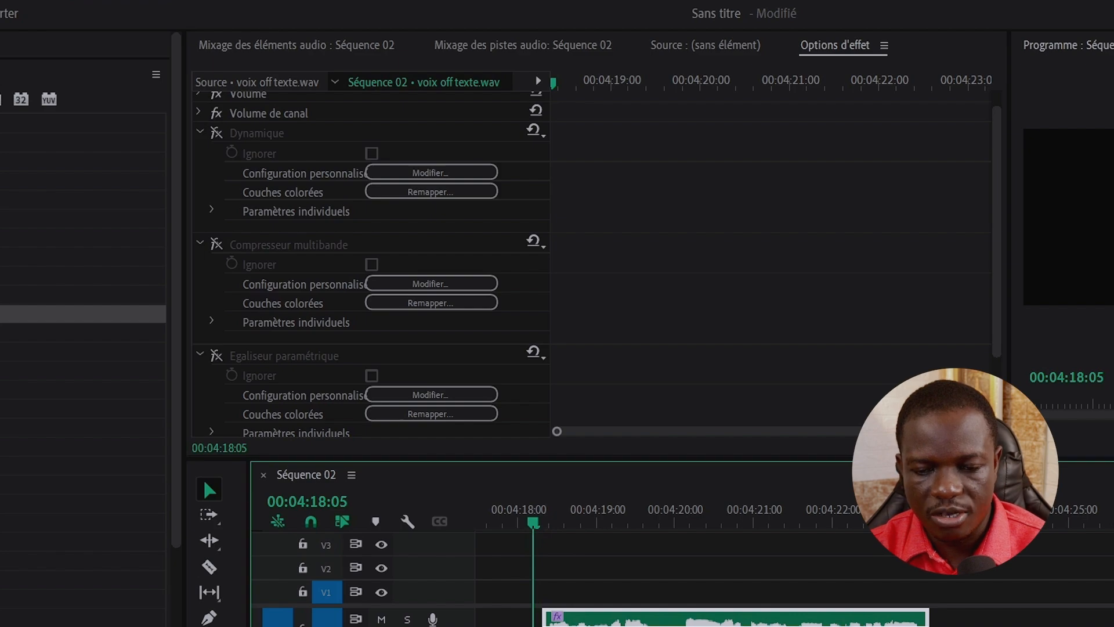
pyautogui.press('space')
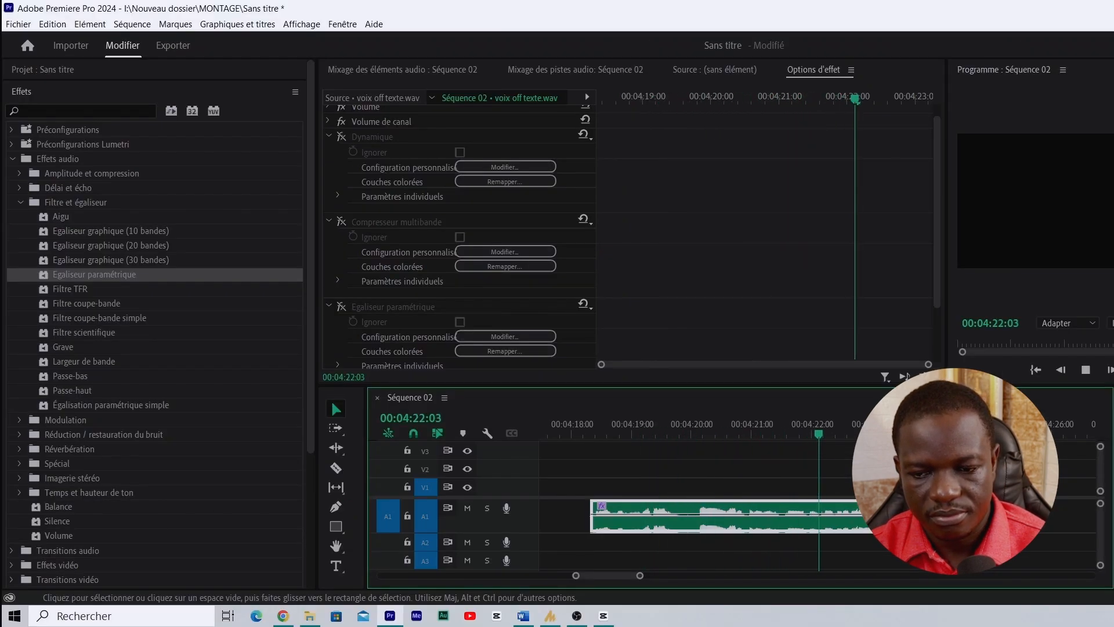
# Re-enable the Egaliseur paramétrique, Compresseur multibande and Dynamique effects and play the voice clip from its start
pyautogui.click(585, 435)
pyautogui.click(587, 438)
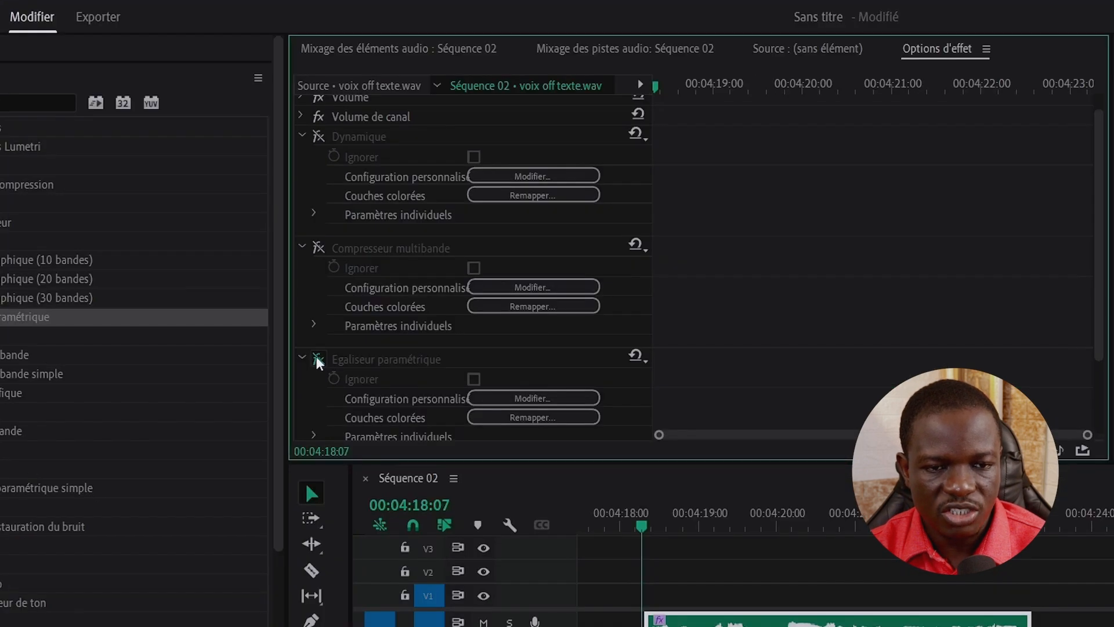
pyautogui.click(342, 307)
pyautogui.click(319, 248)
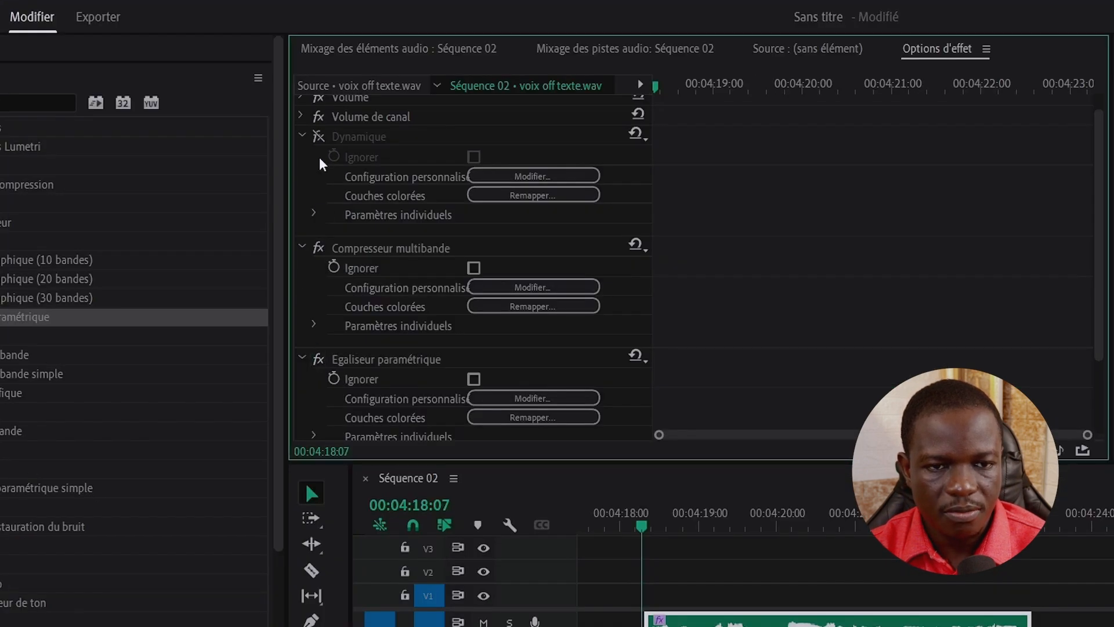
pyautogui.click(318, 137)
pyautogui.press('space')
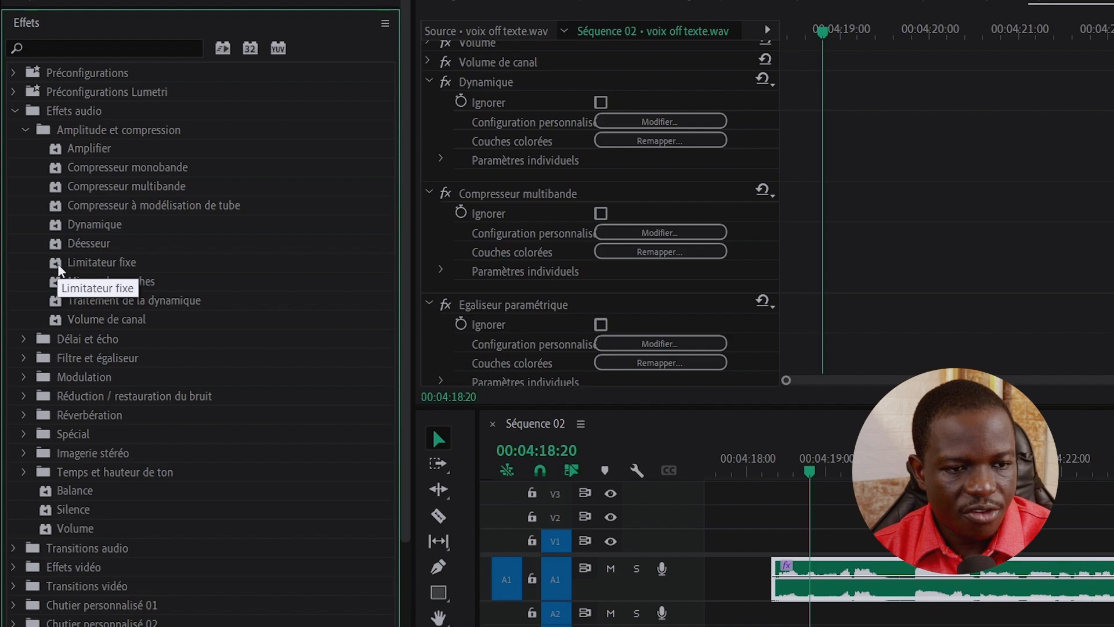
# Apply the Limitateur fixe effect from Amplitude et compression to the voice clip and open its settings clear of the timeline
pyautogui.click(58, 265)
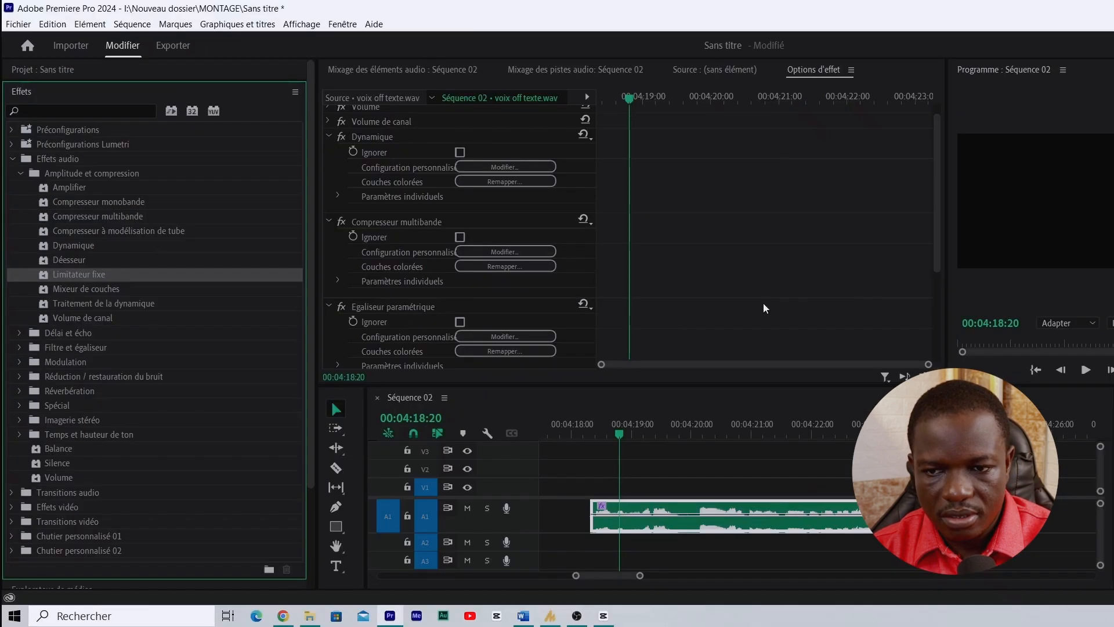
pyautogui.moveTo(938, 256); pyautogui.dragTo(939, 342)
pyautogui.click(546, 270)
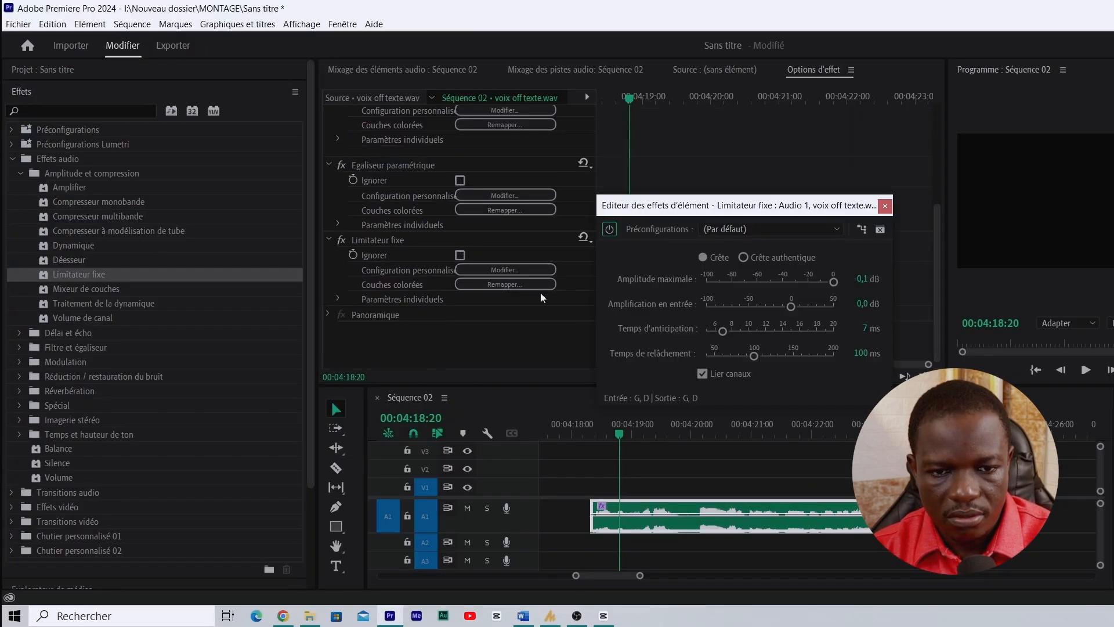
pyautogui.moveTo(728, 206); pyautogui.dragTo(327, 113)
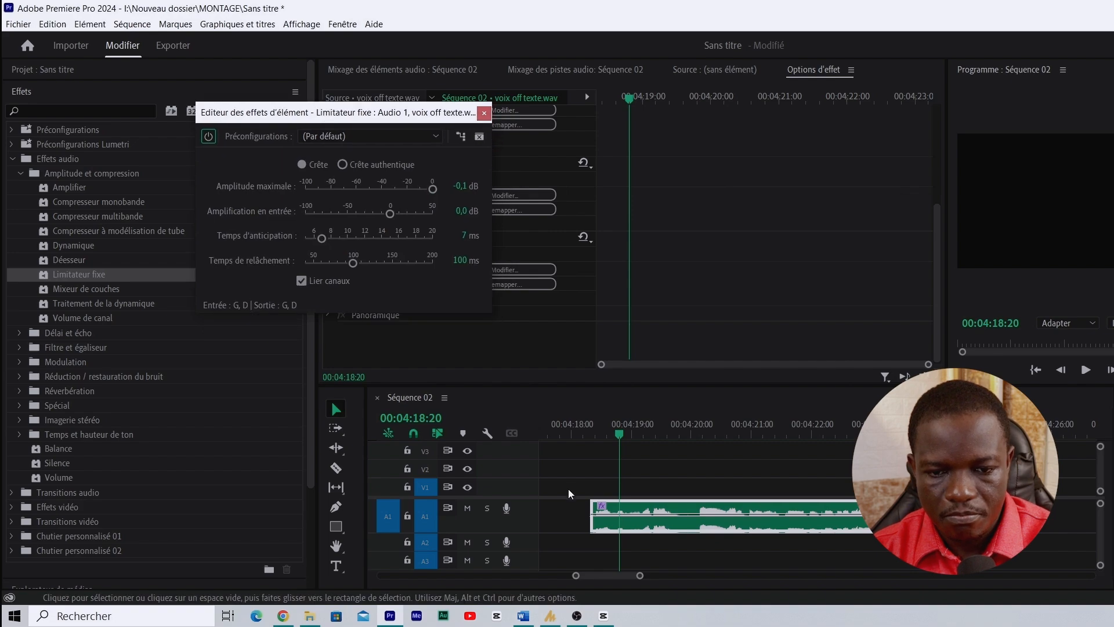
# Listen to the voice clip with the Limitateur fixe effect at its (Par défaut) preset
pyautogui.click(569, 494)
pyautogui.press('space')
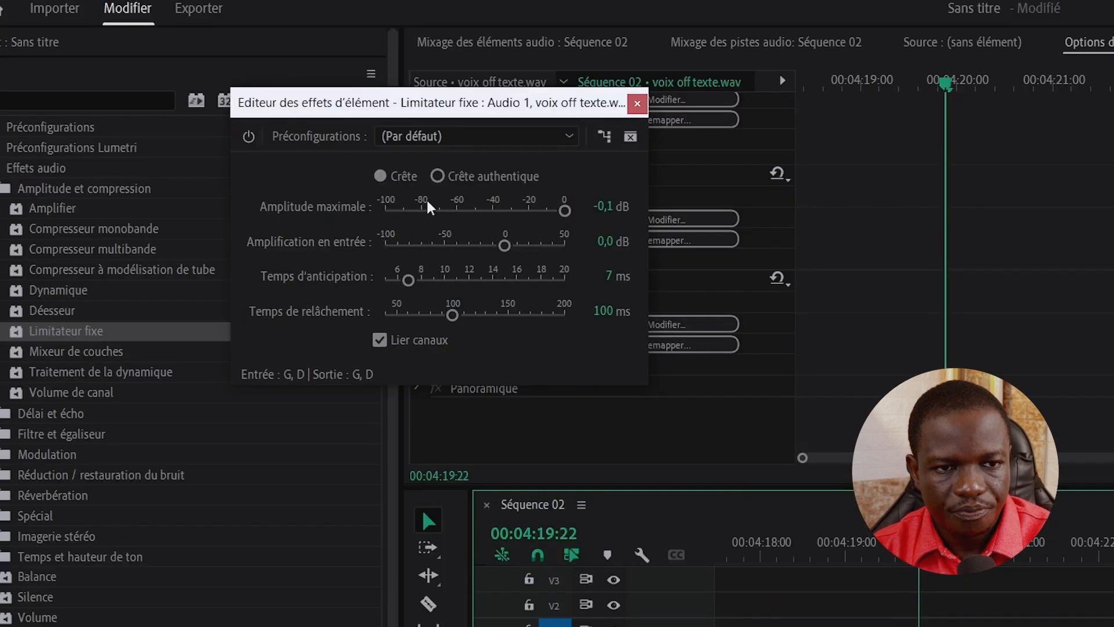
pyautogui.press('space')
# Set the Limitateur fixe effect to the Moyenne preset and listen to the voice clip from its start
pyautogui.click(337, 138)
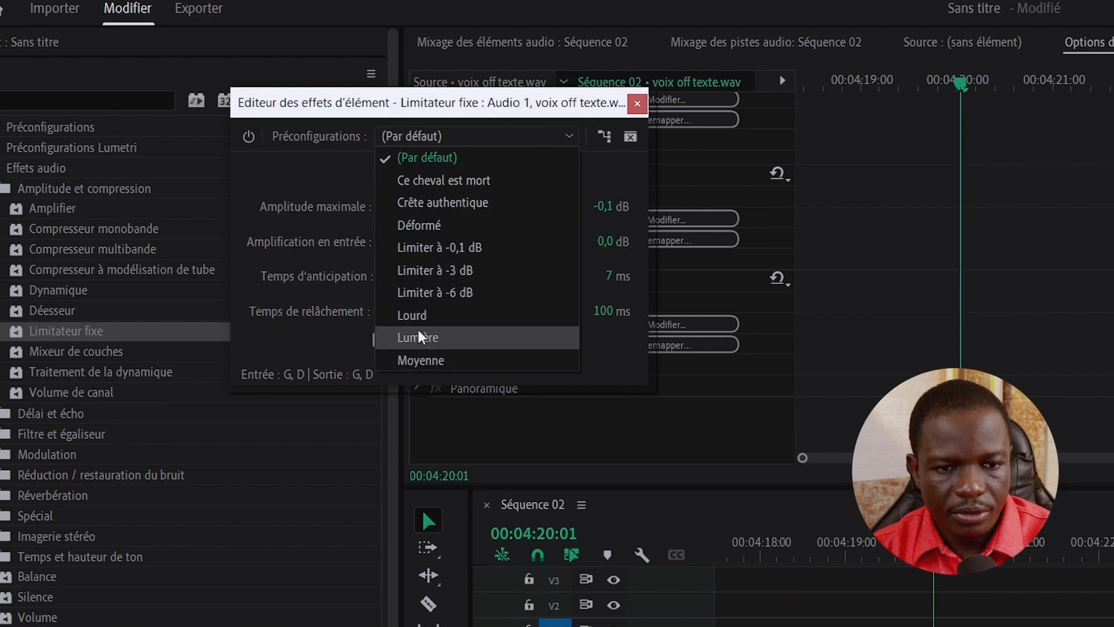
pyautogui.click(430, 361)
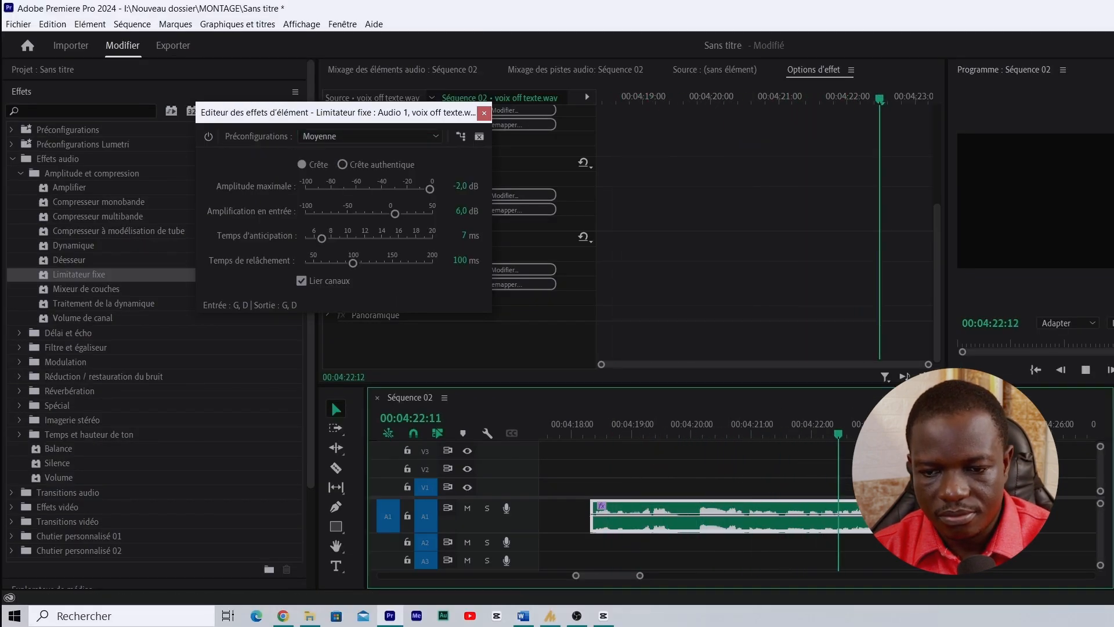
pyautogui.press('space')
pyautogui.click(593, 431)
pyautogui.press('space')
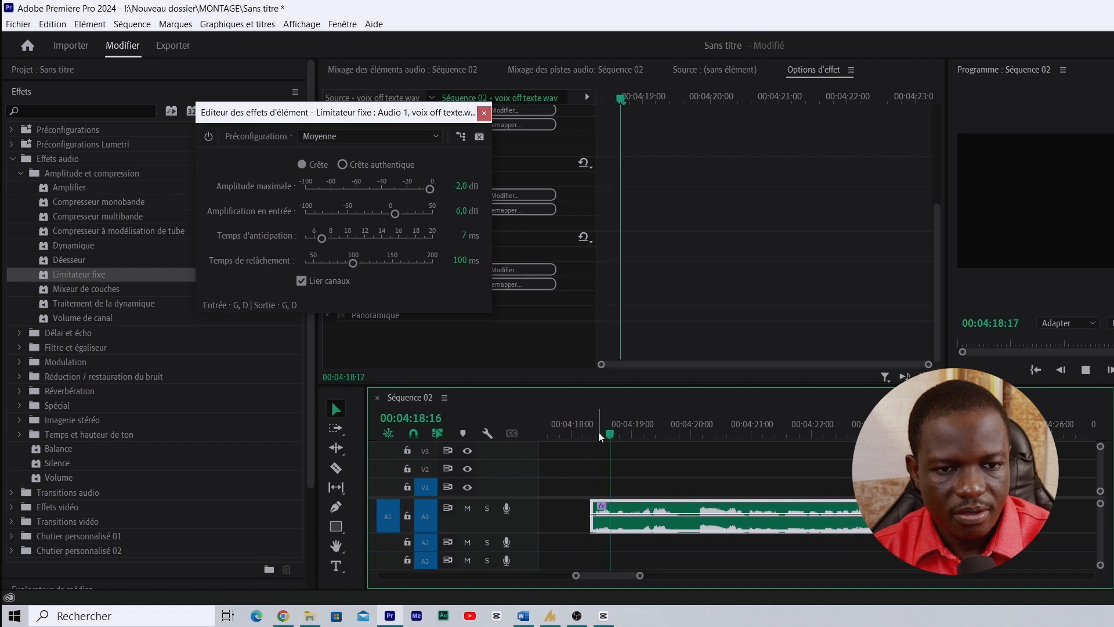
pyautogui.press('space')
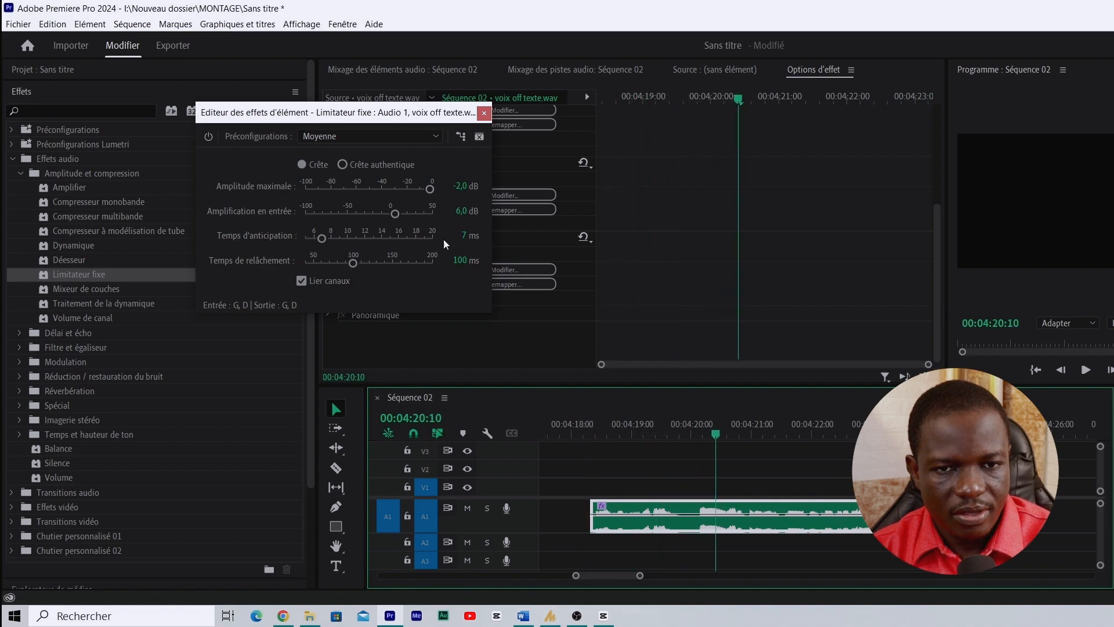
# Compare the voice clip by playing it with the Limitateur fixe effect bypassed and again with it re-enabled
pyautogui.click(209, 138)
pyautogui.click(582, 431)
pyautogui.press('space')
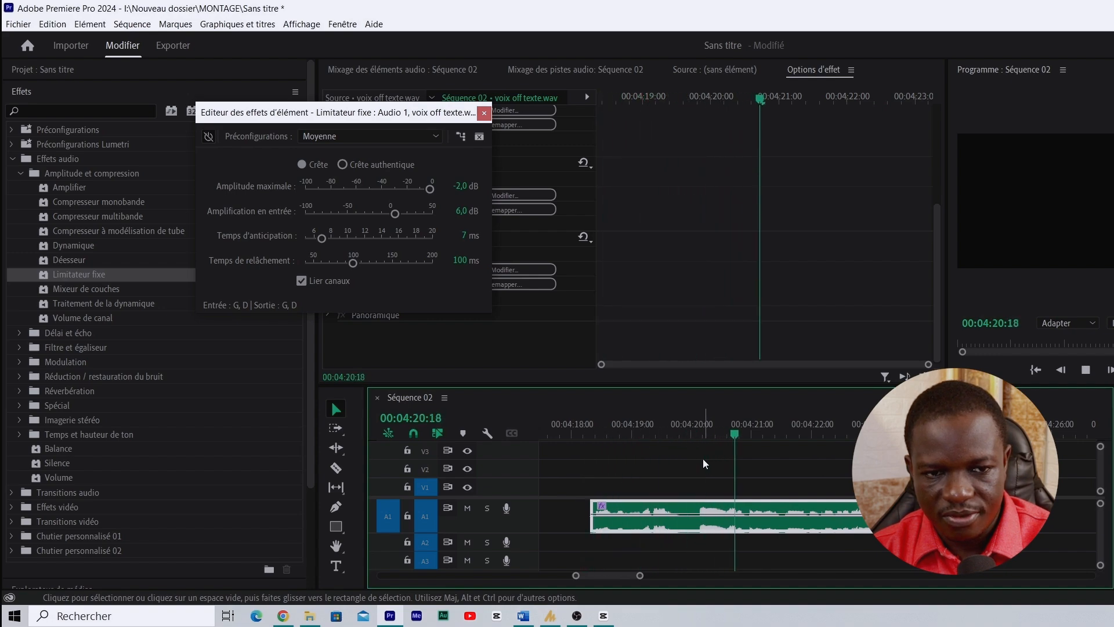
pyautogui.press('space')
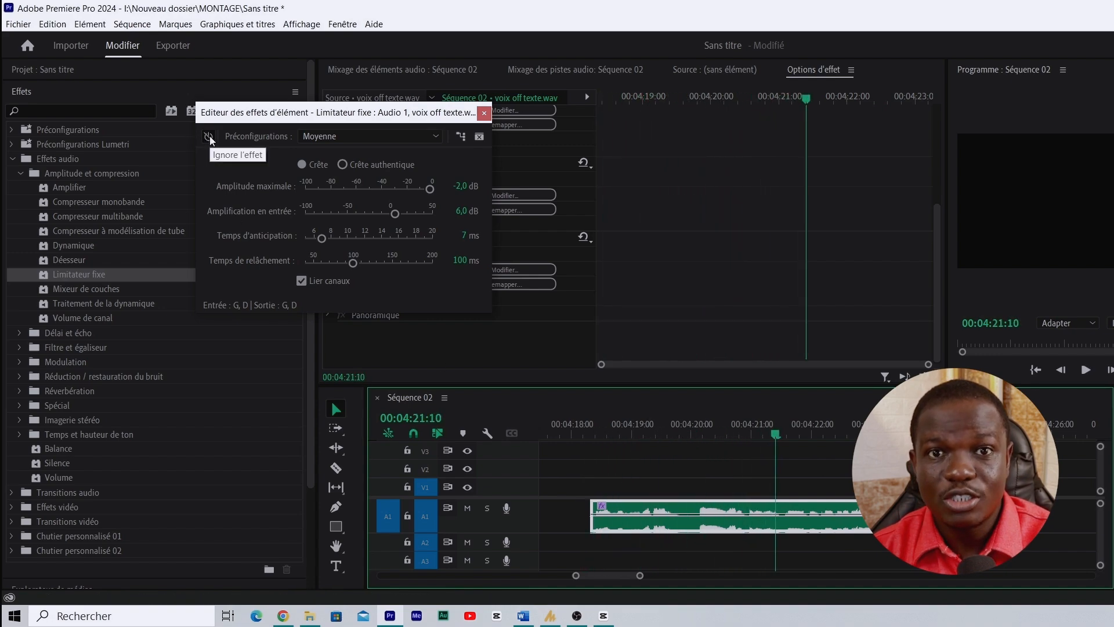
pyautogui.click(209, 138)
pyautogui.click(575, 431)
pyautogui.press('space')
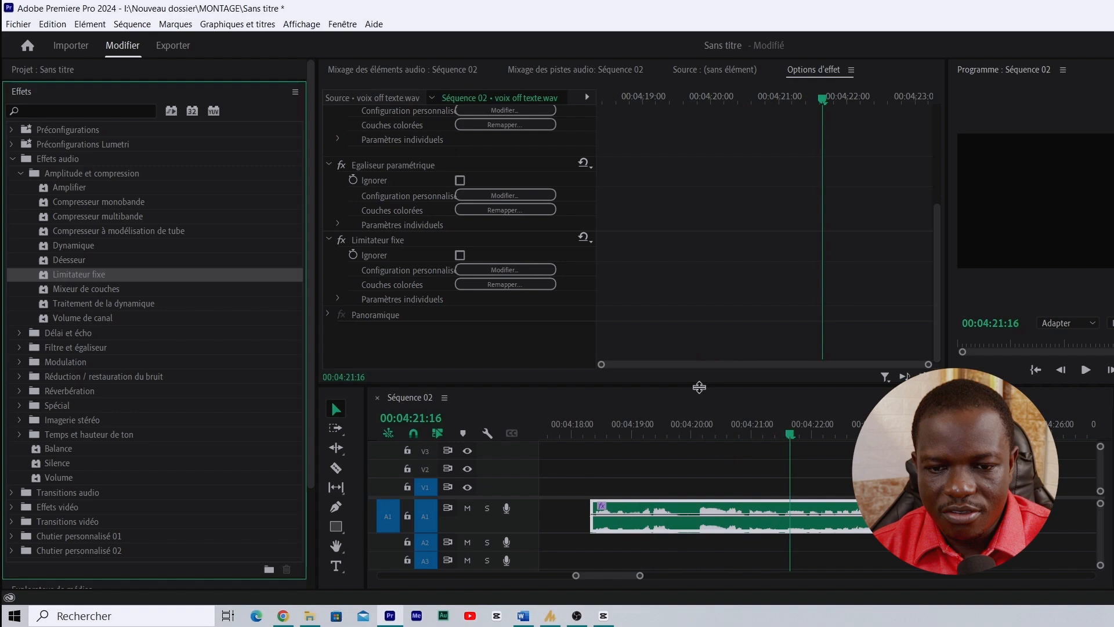
# Enlarge the effect options area and review the chain of effects applied to the voice clip
pyautogui.moveTo(699, 387); pyautogui.dragTo(698, 453)
pyautogui.moveTo(936, 311); pyautogui.dragTo(936, 251)
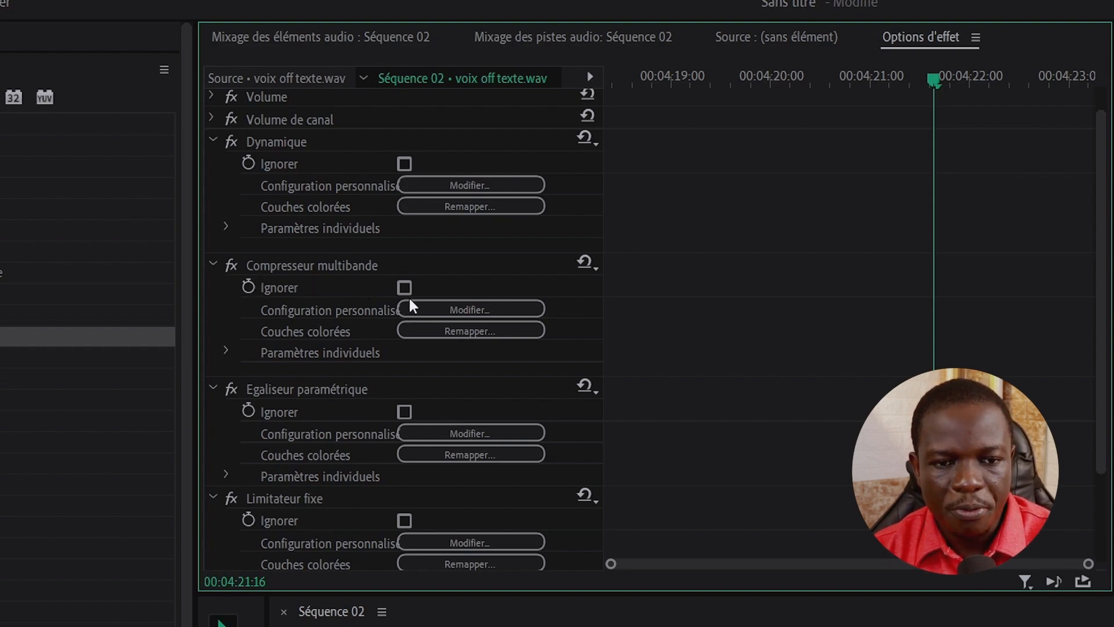
pyautogui.scroll(-1, 627, 260)
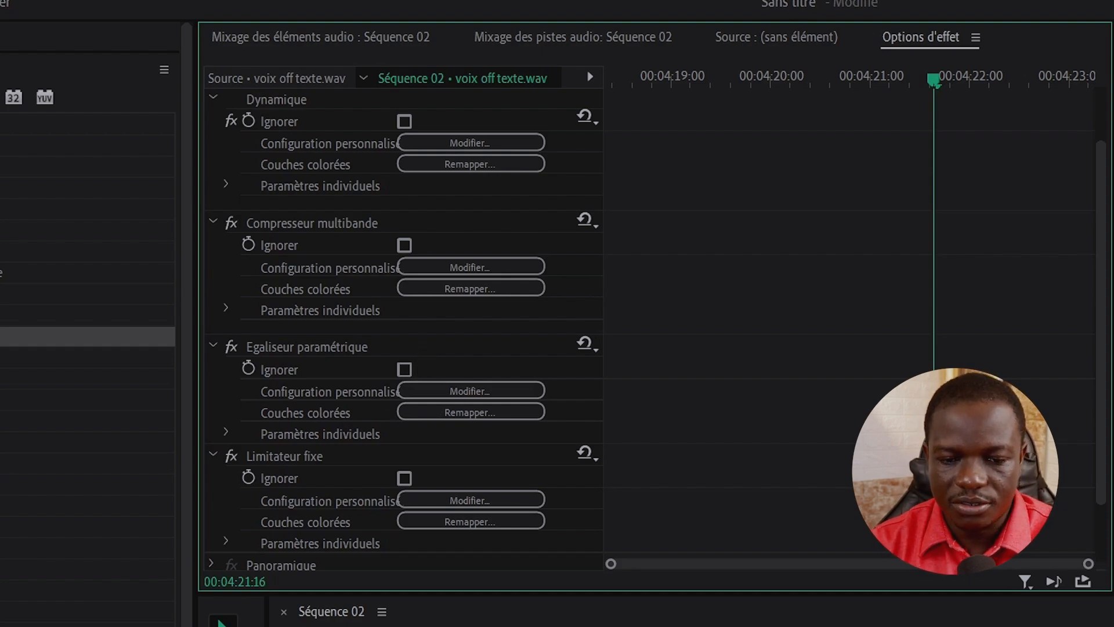
# Shrink the effect options area to bring back the timeline and listen to the processed voice clip from its start
pyautogui.moveTo(647, 592); pyautogui.dragTo(626, 300)
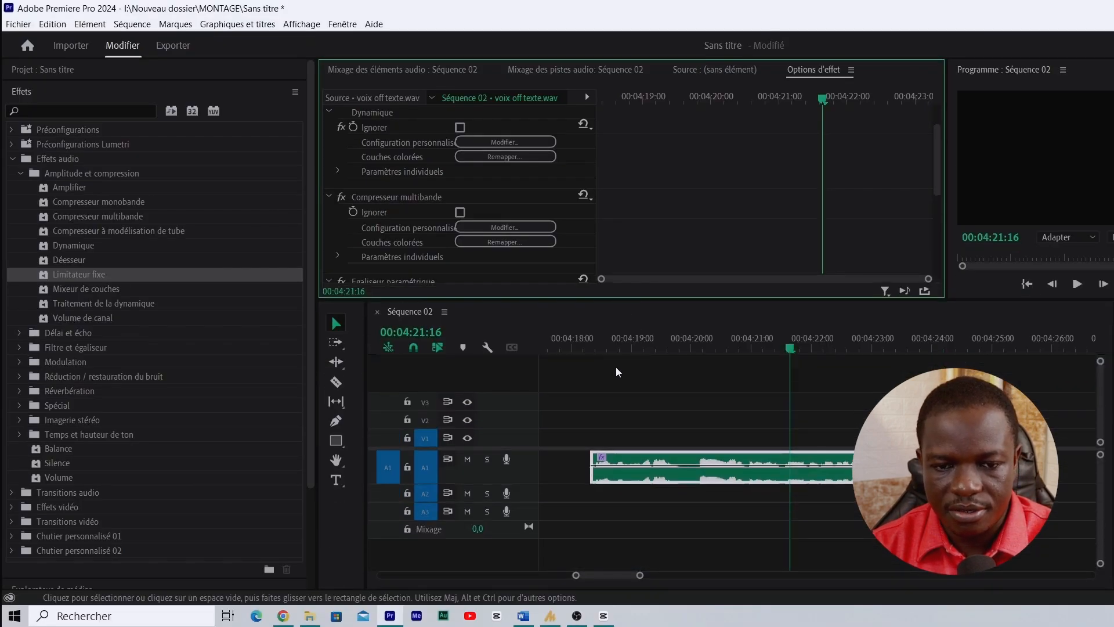
pyautogui.click(584, 342)
pyautogui.press('space')
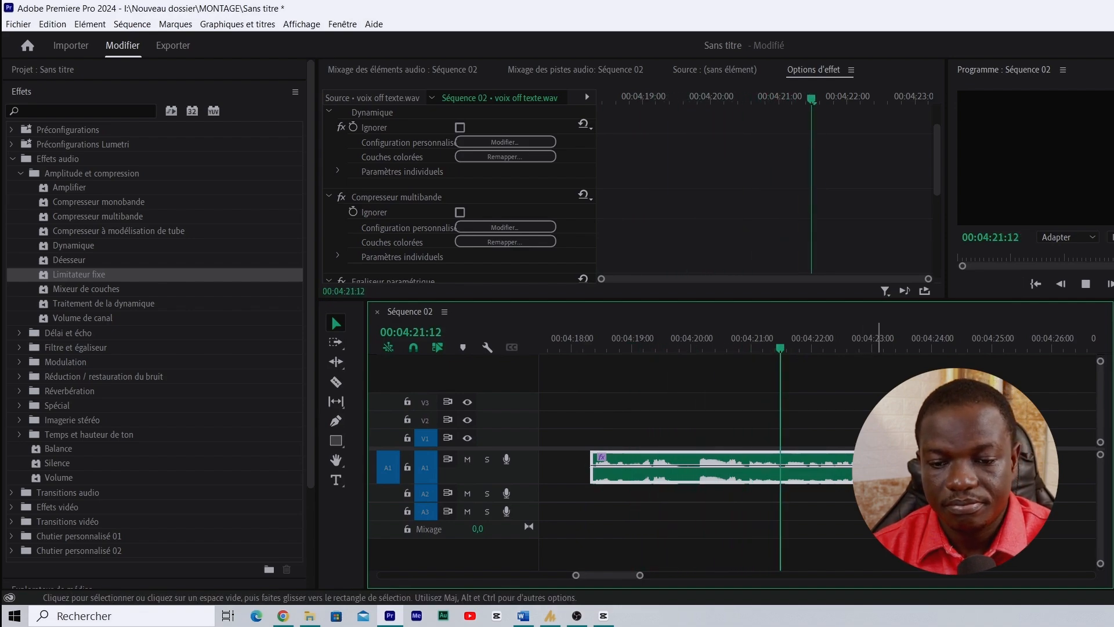
pyautogui.press('space')
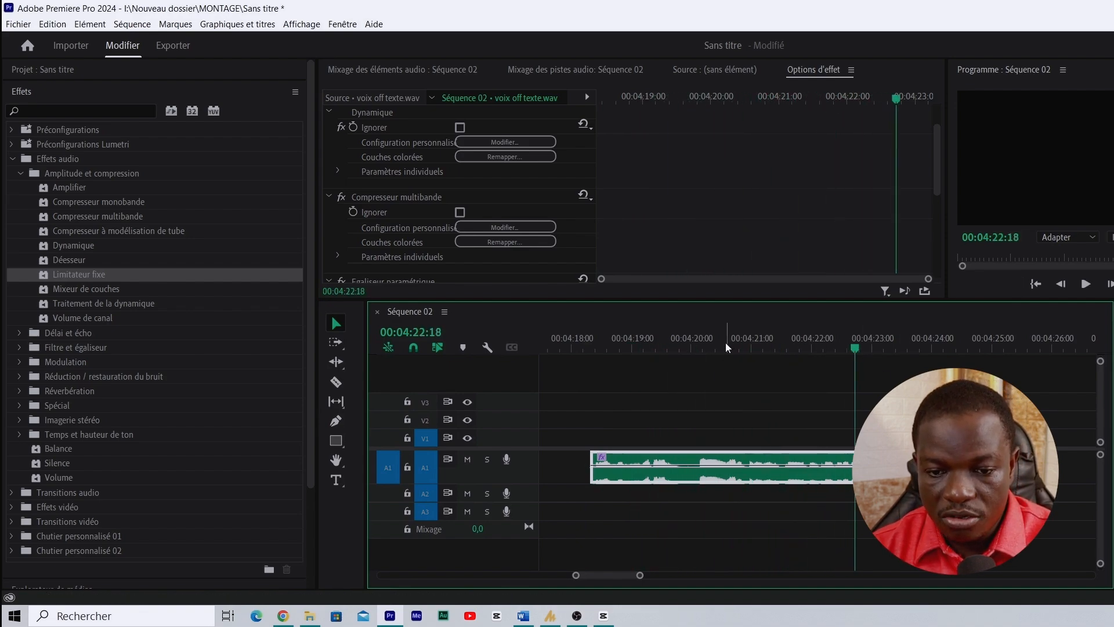
# Replay the voice clip several times and check its peak level on the audio meters
pyautogui.click(672, 344)
pyautogui.press('space')
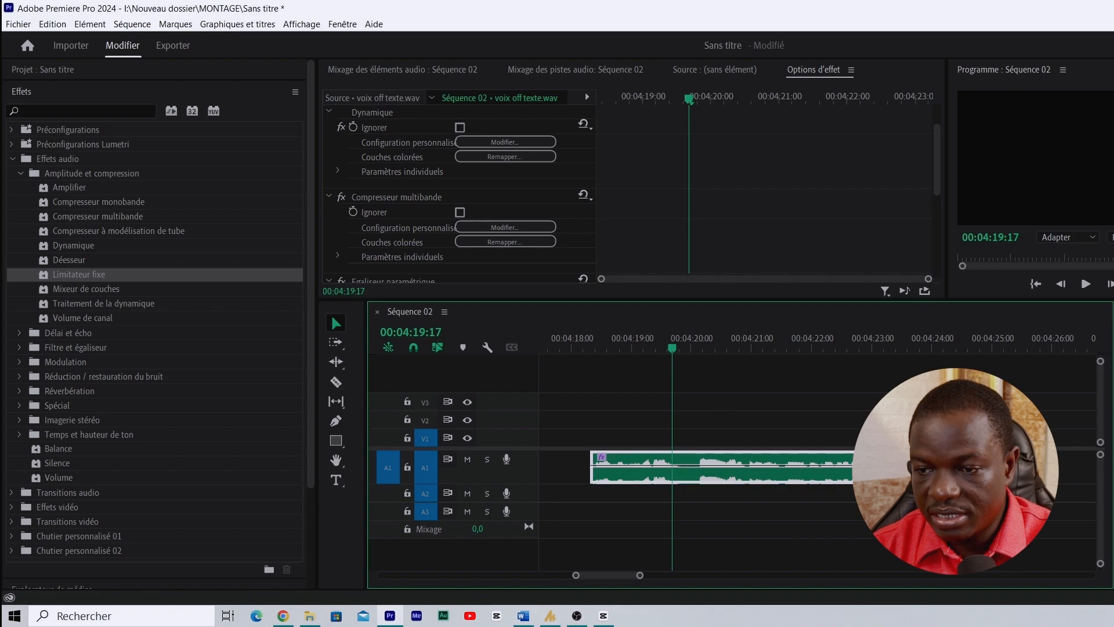
pyautogui.press('space')
pyautogui.click(260, 345)
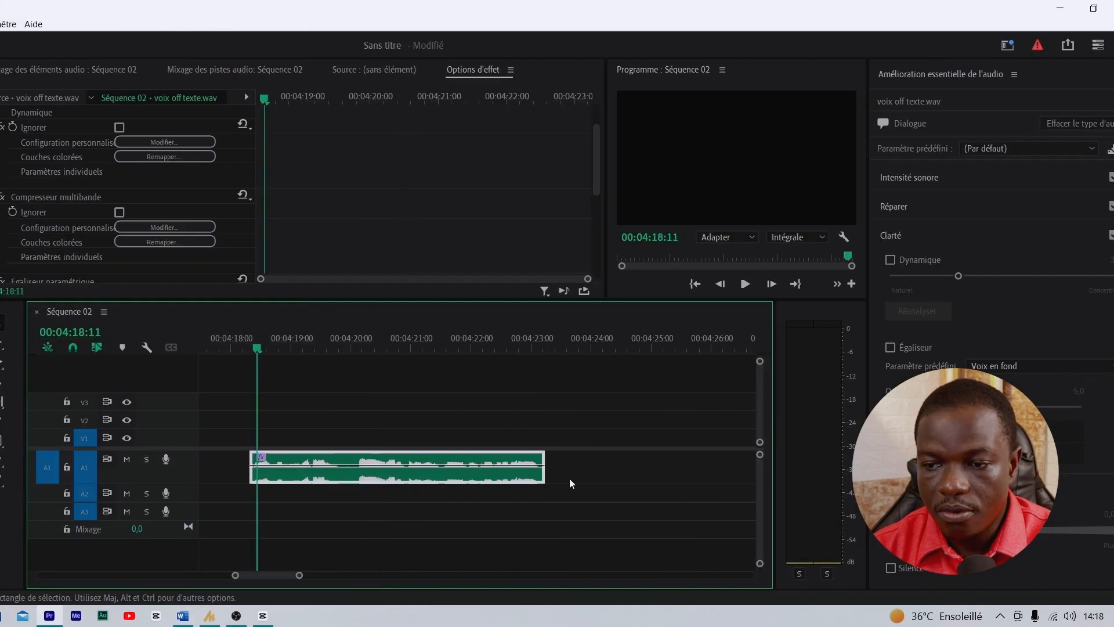
pyautogui.press('space')
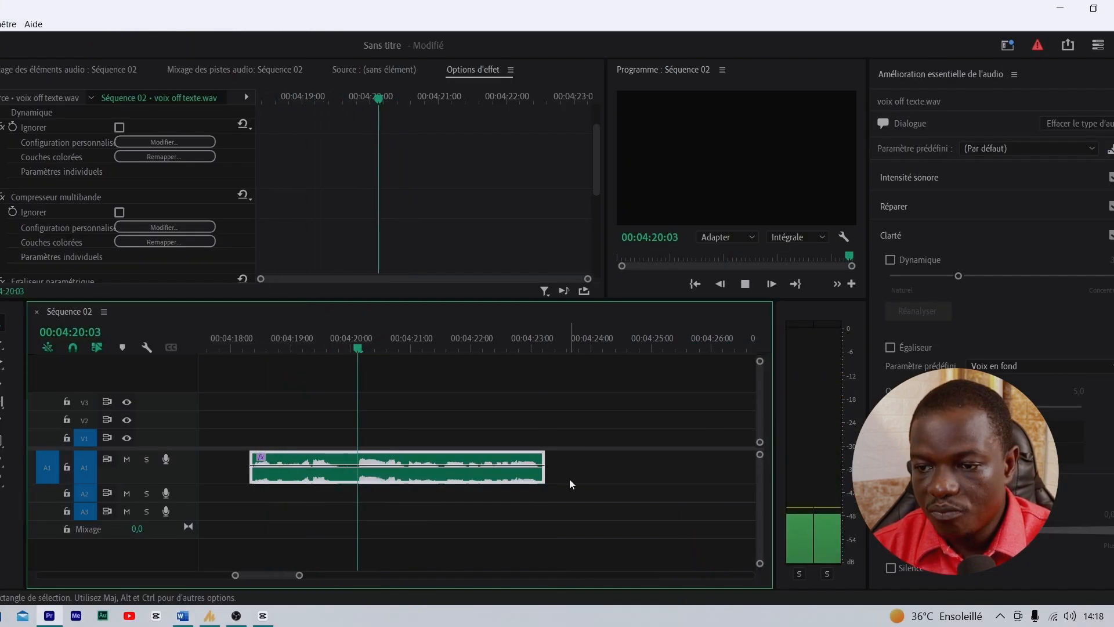
pyautogui.press('space')
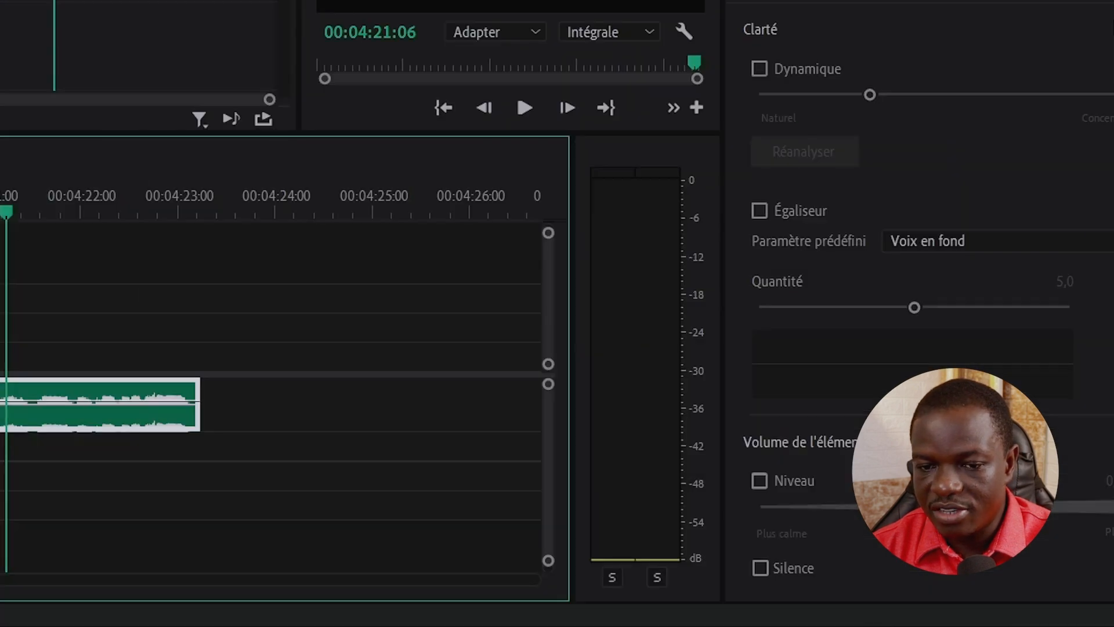
pyautogui.click(0, 209)
pyautogui.press('space')
pyautogui.press('space')
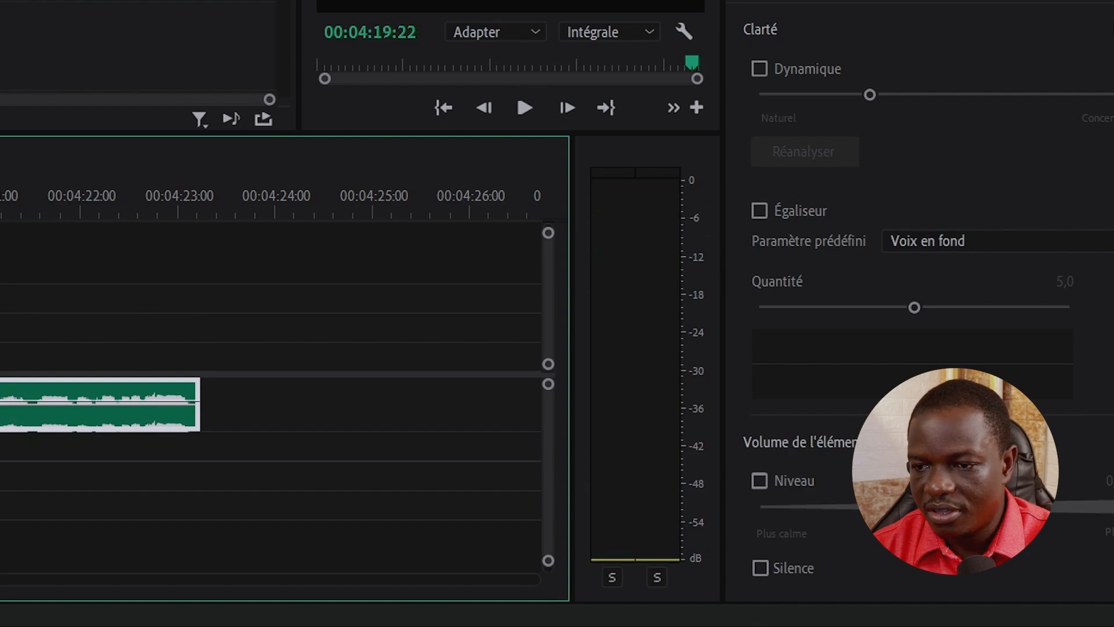
pyautogui.press('space')
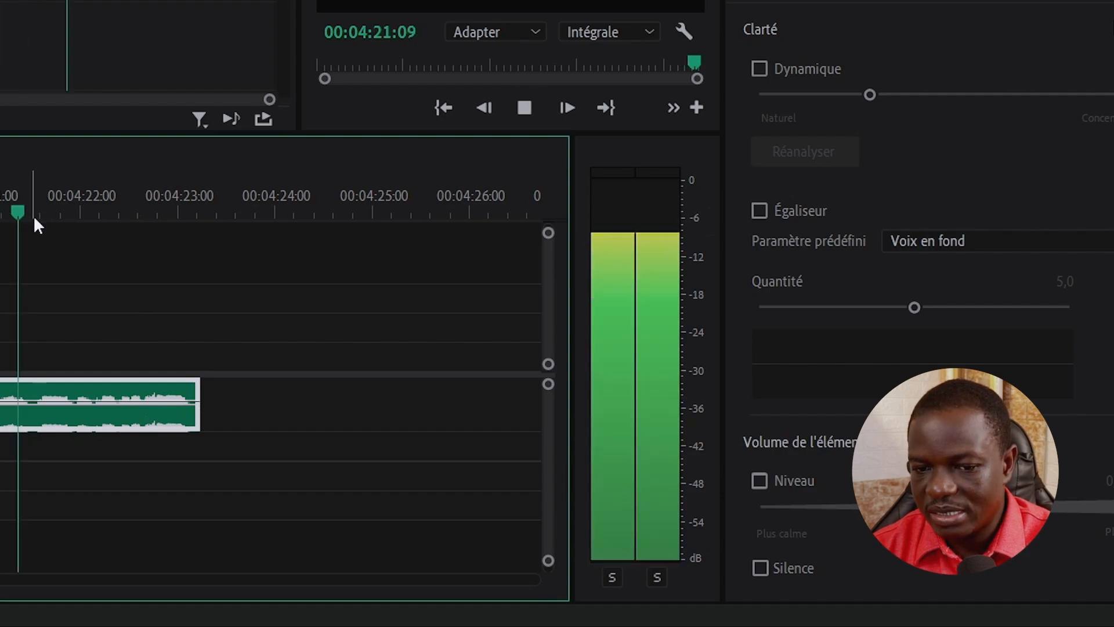
pyautogui.press('space')
pyautogui.click(0, 209)
# Adjust the voice clip's audio gain by -6 dB
pyautogui.rightClick(2, 418)
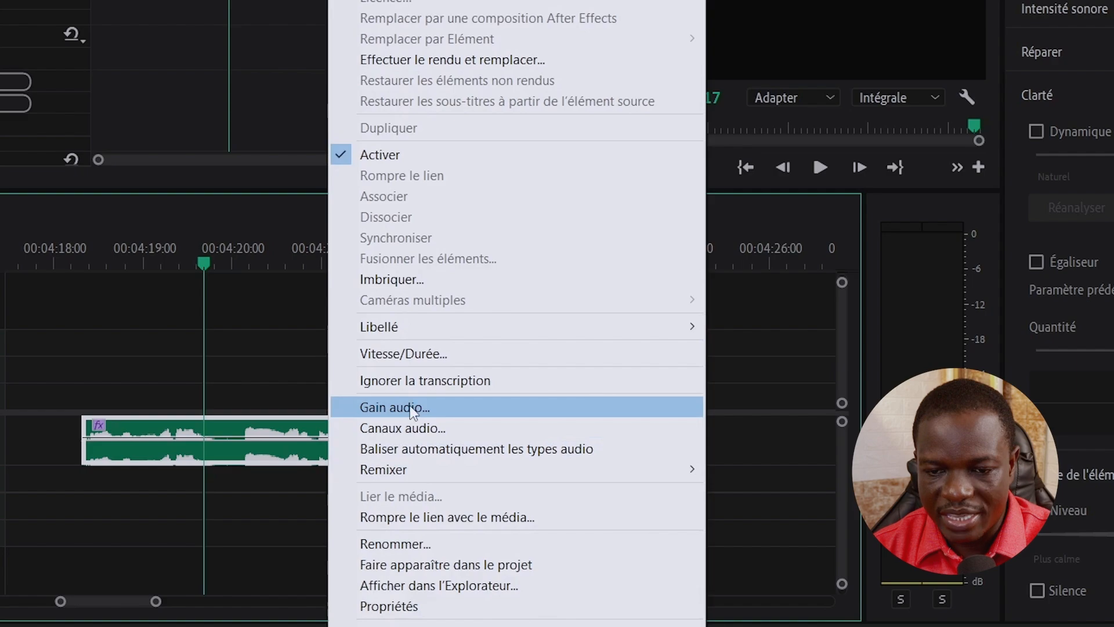
pyautogui.click(410, 411)
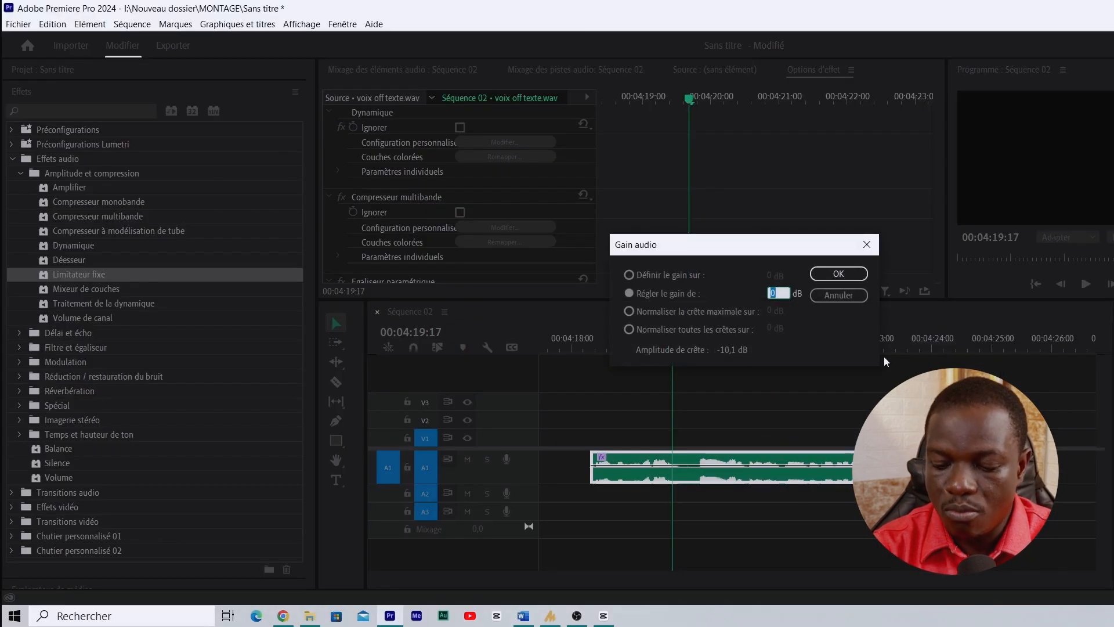
pyautogui.write('-6')
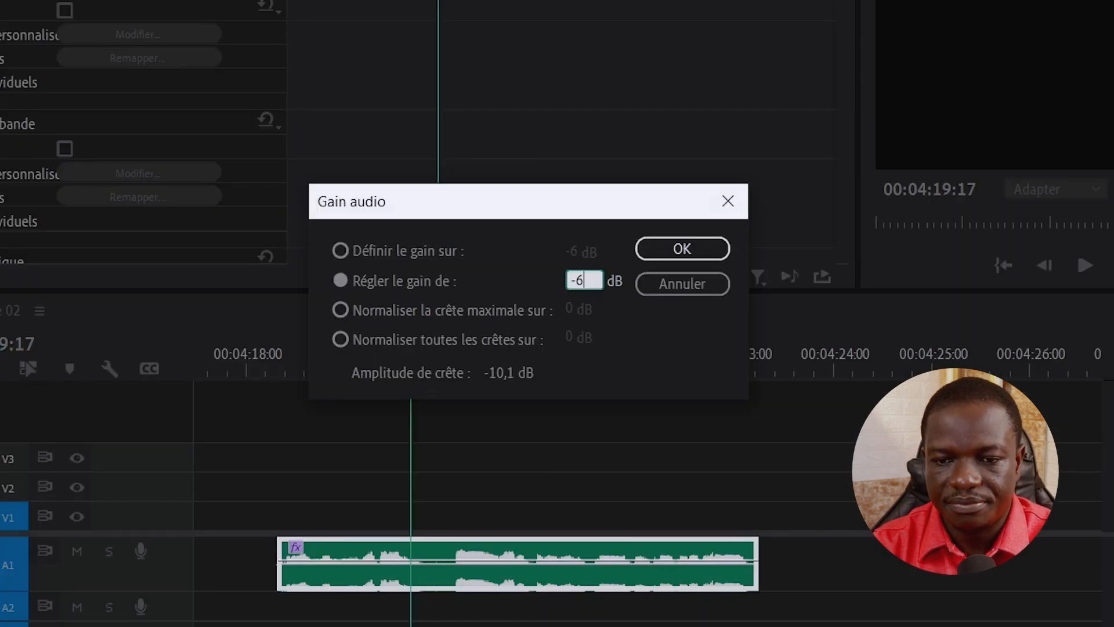
pyautogui.press('Return')
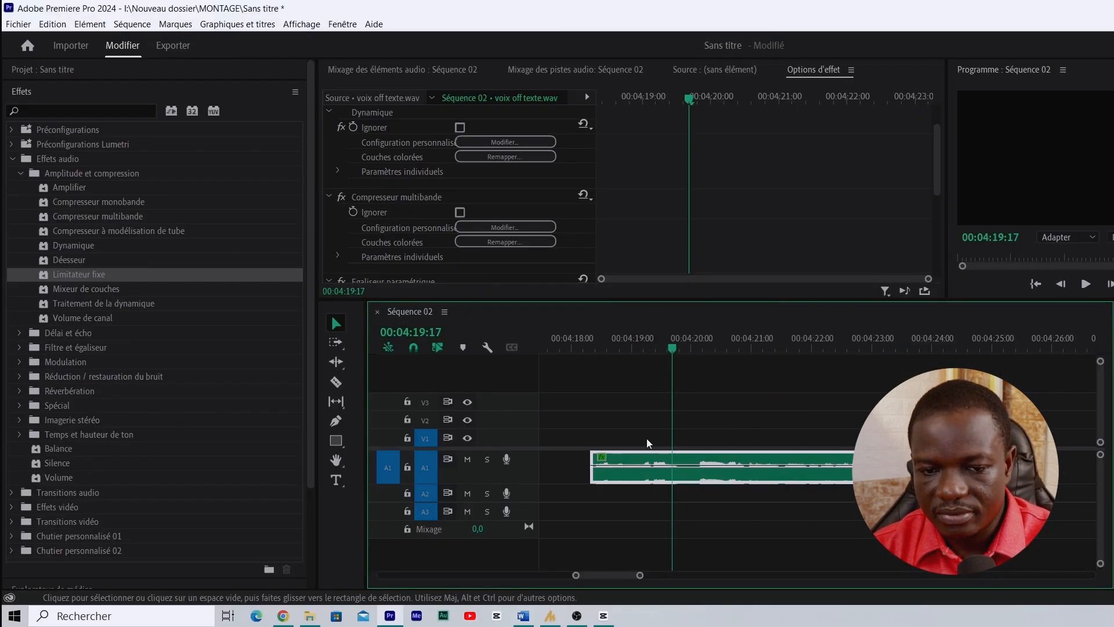
# Listen to the voice clip from its start with the reduced gain
pyautogui.click(591, 346)
pyautogui.press('space')
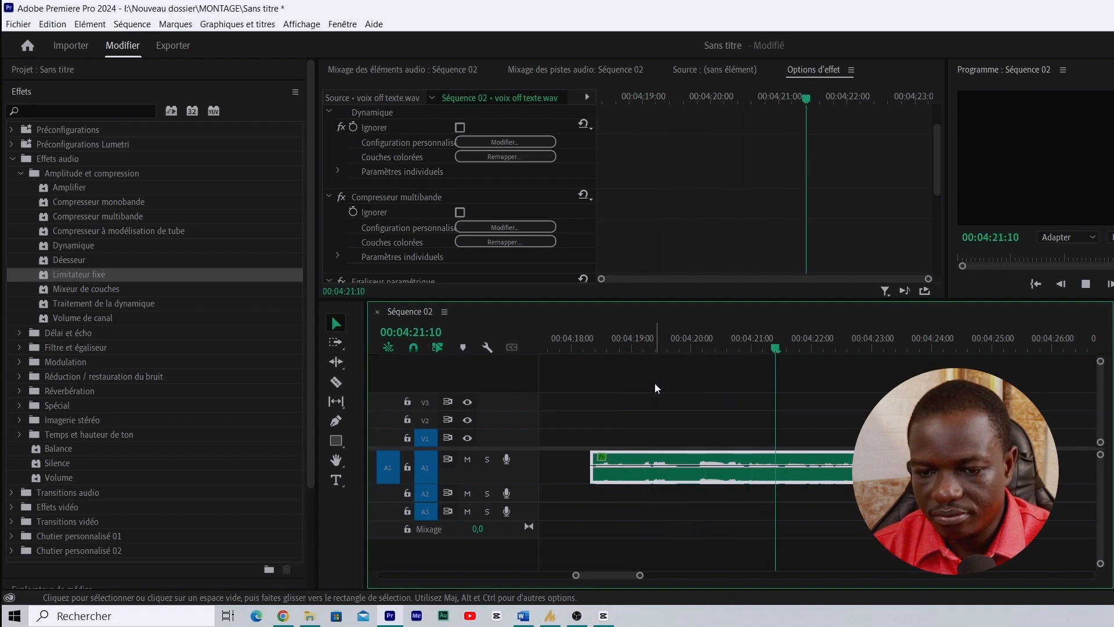
pyautogui.press('space')
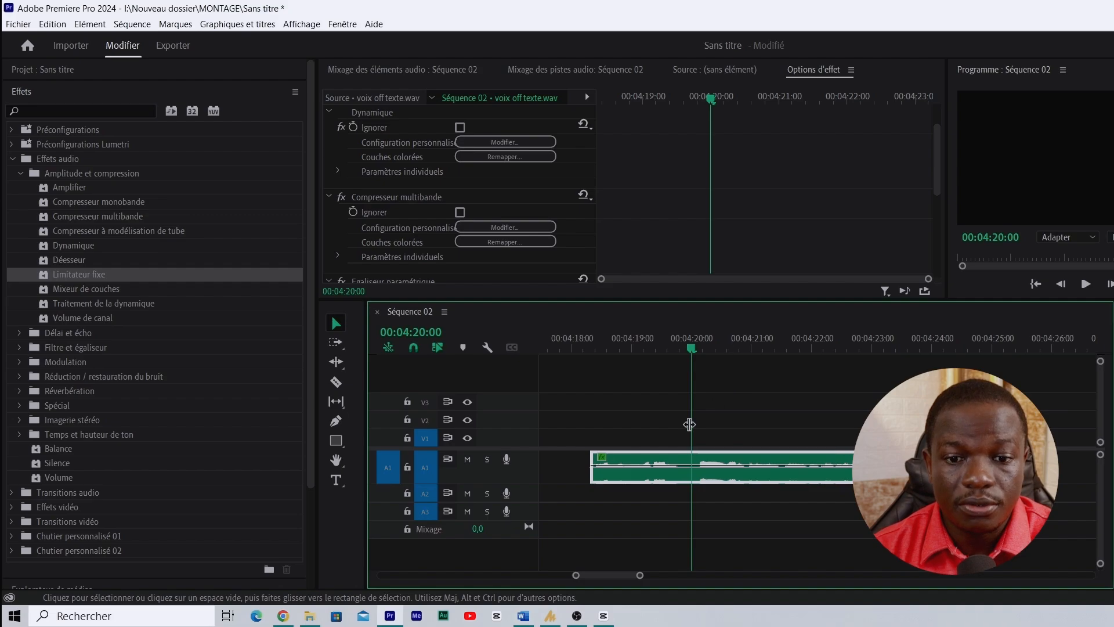
pyautogui.click(577, 347)
pyautogui.press('space')
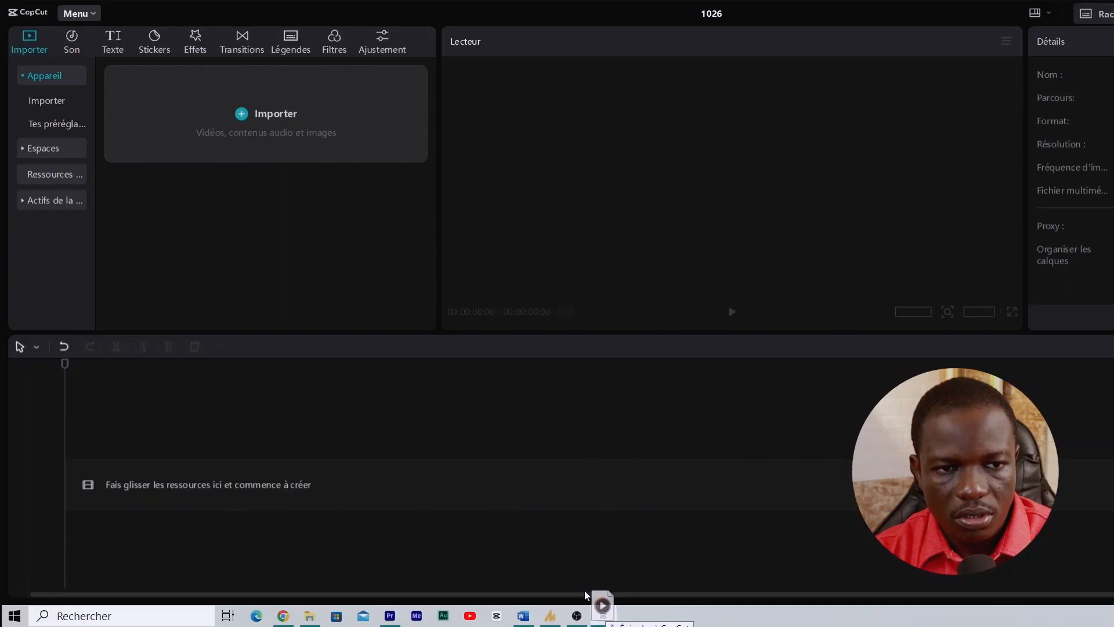
# Switch to CapCut, import voix off texte.wav into the project and add it to the timeline
pyautogui.moveTo(584, 590); pyautogui.dragTo(222, 144)
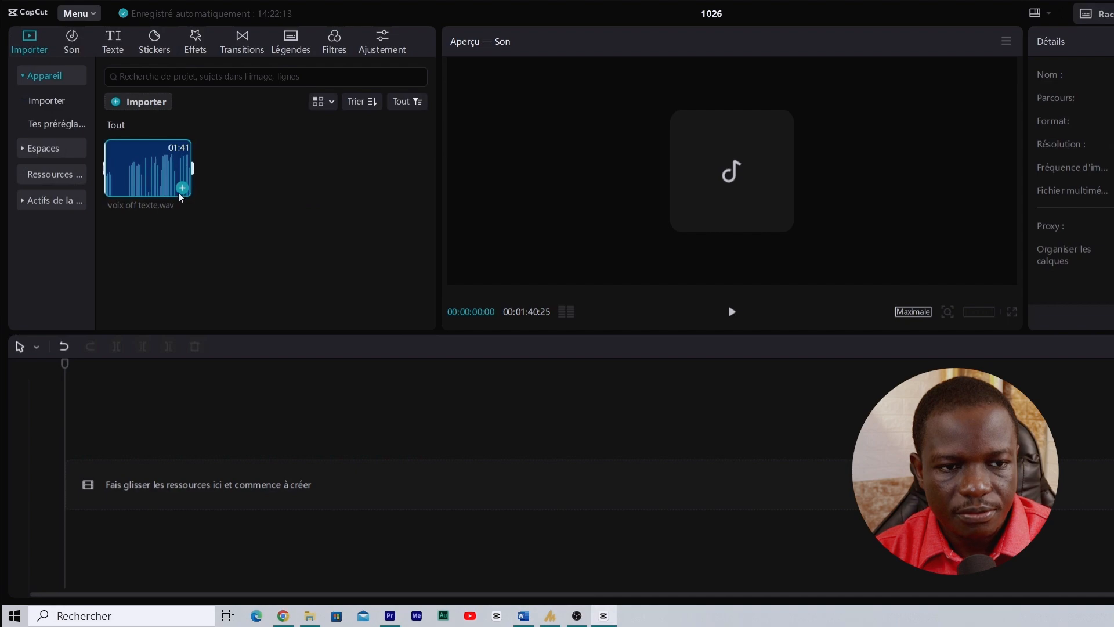
pyautogui.click(182, 189)
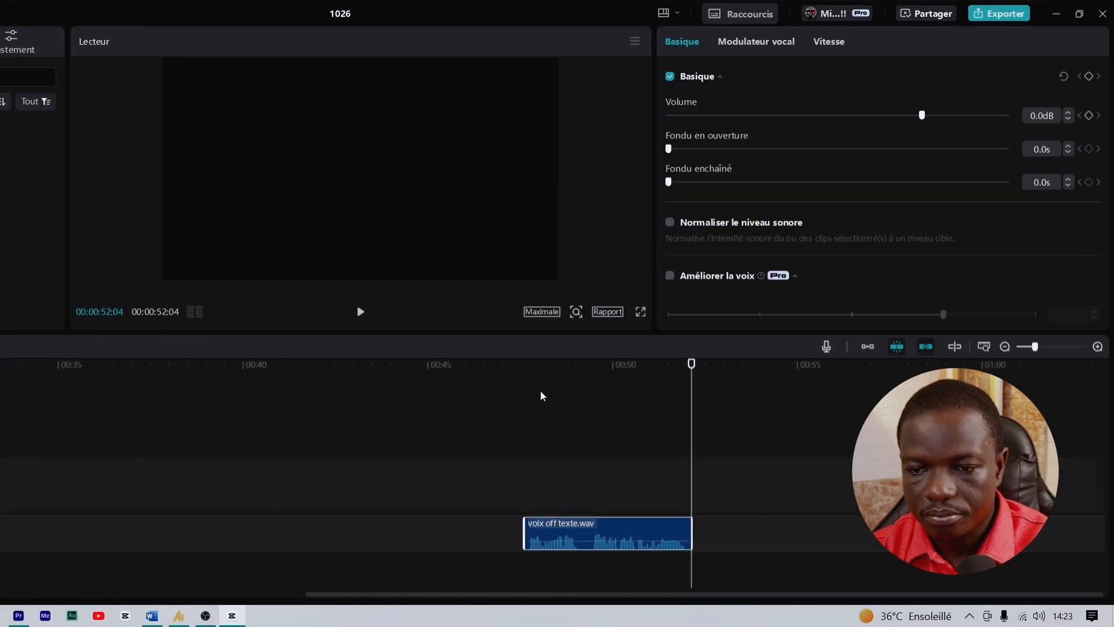
# Listen to the unprocessed voice clip in the timeline and return the playhead to the clip's start
pyautogui.click(489, 395)
pyautogui.press('space')
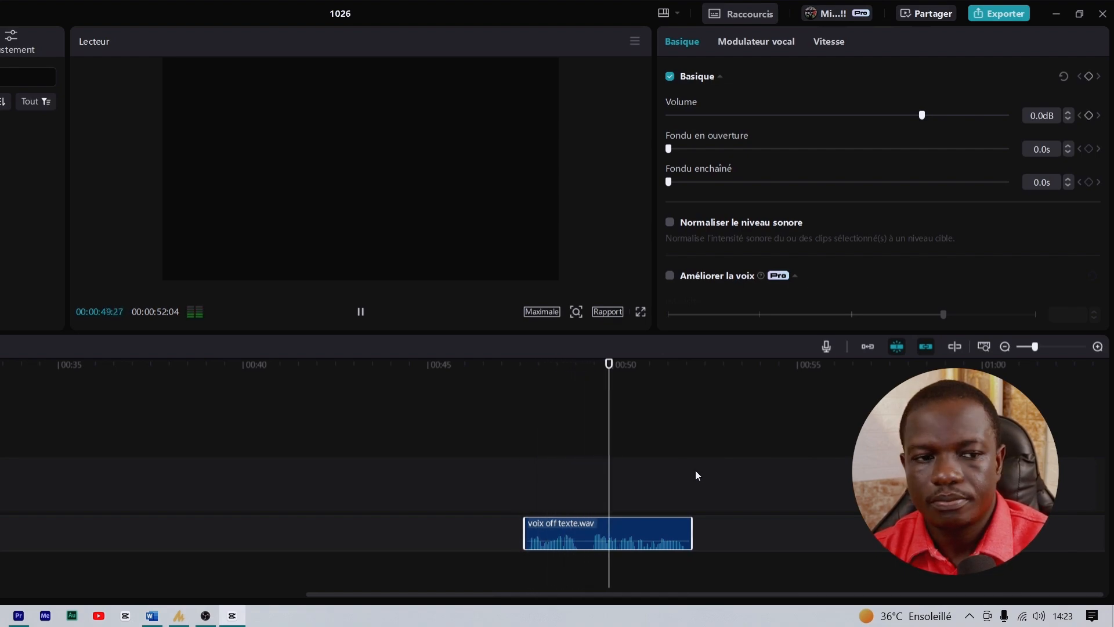
pyautogui.press('space')
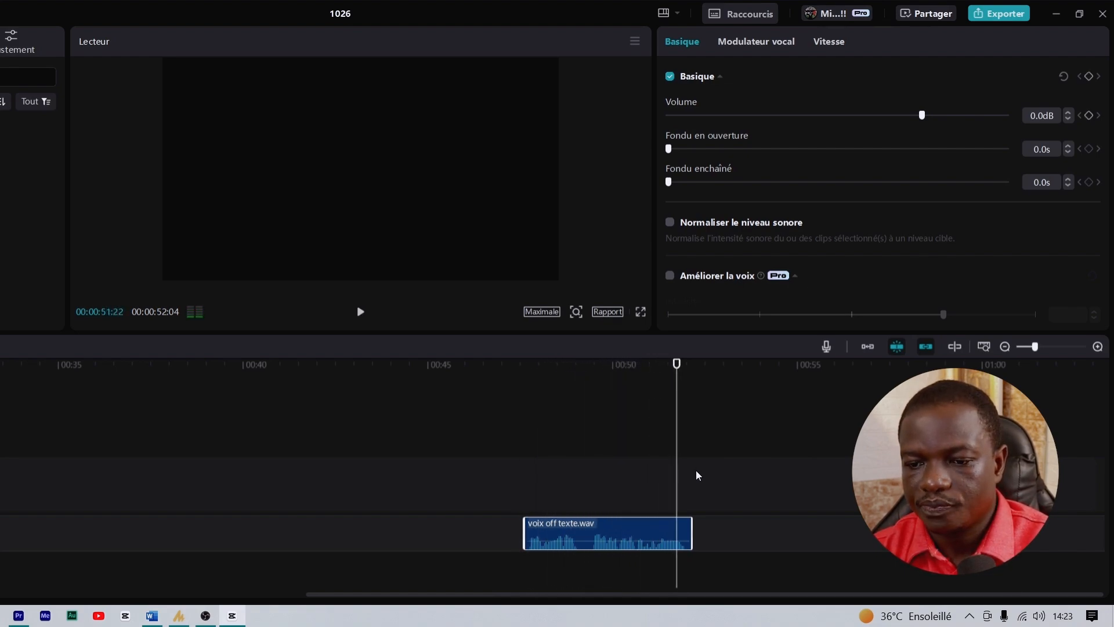
pyautogui.moveTo(534, 370); pyautogui.dragTo(542, 406)
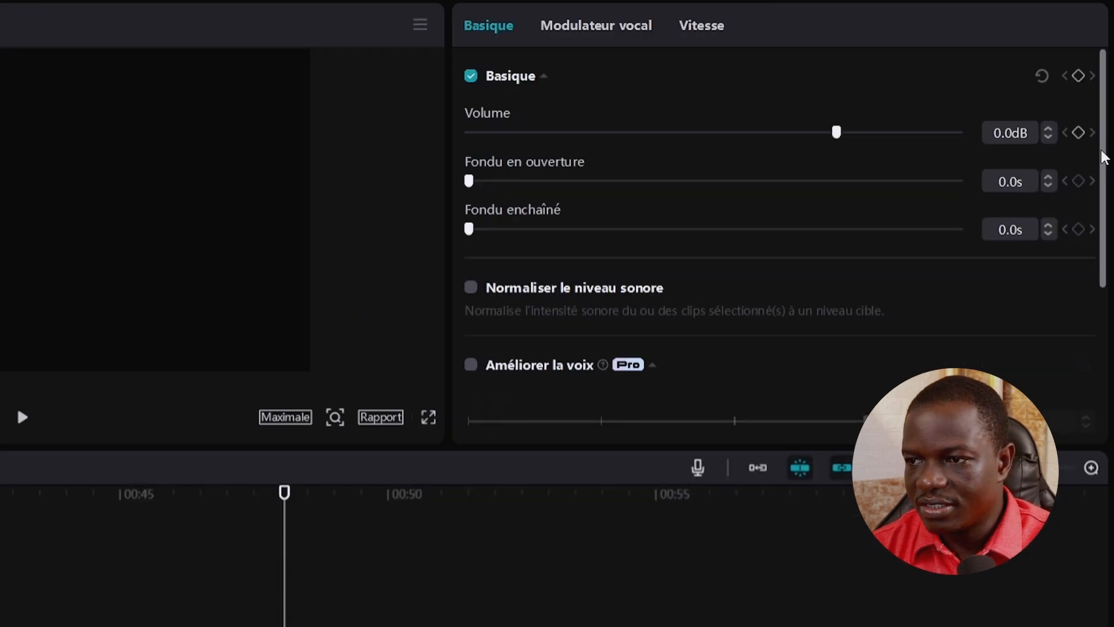
# Compare the voice clip by playing it with Normaliser le niveau sonore enabled and again with it disabled
pyautogui.moveTo(1107, 161)
pyautogui.mouseDown()
pyautogui.moveTo(1099, 188)
pyautogui.moveTo(1098, 147)
pyautogui.mouseUp()
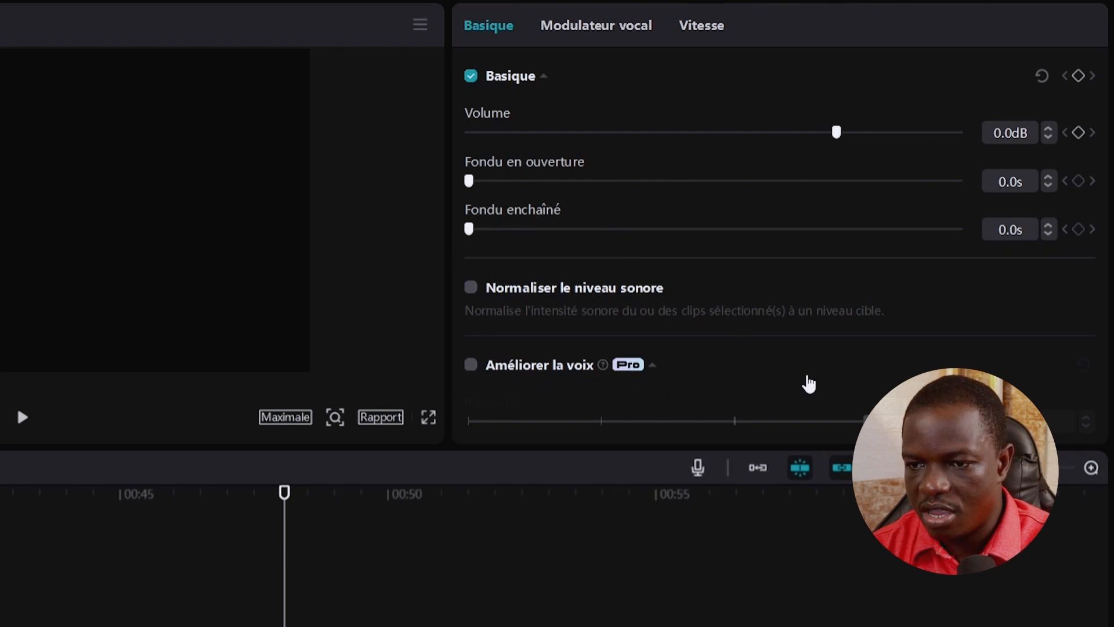
pyautogui.moveTo(1107, 210); pyautogui.dragTo(1103, 372)
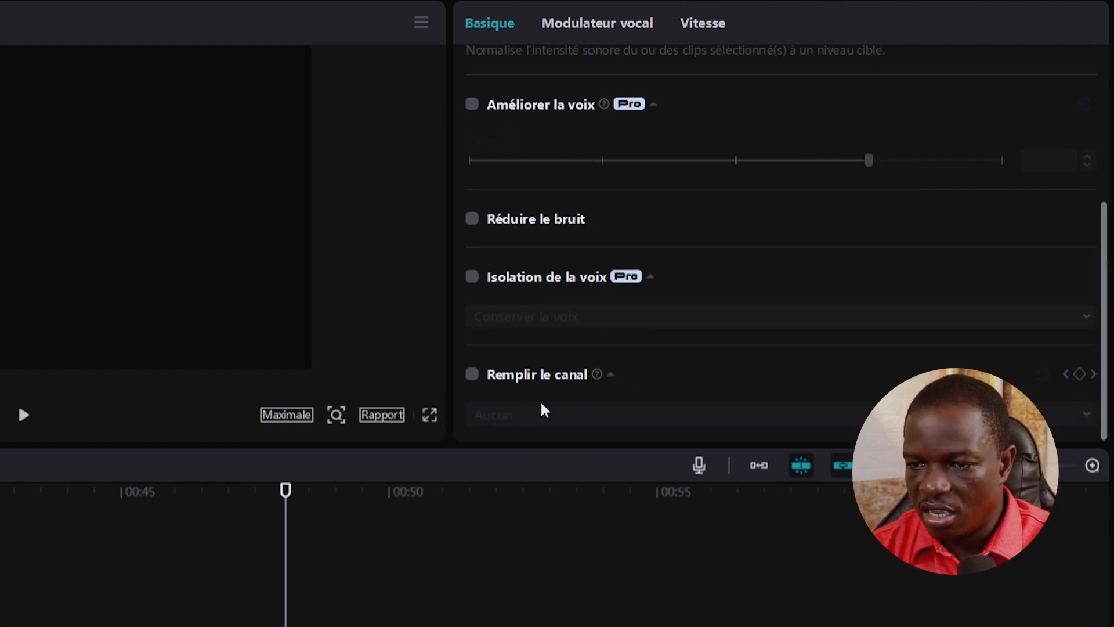
pyautogui.moveTo(1107, 366); pyautogui.dragTo(1106, 171)
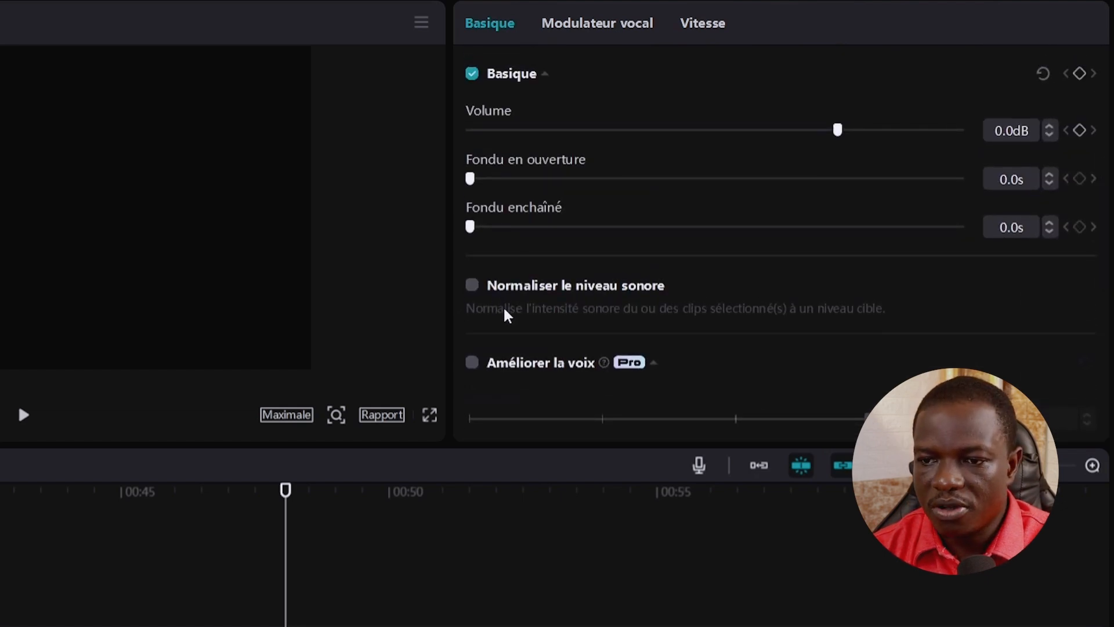
pyautogui.click(472, 286)
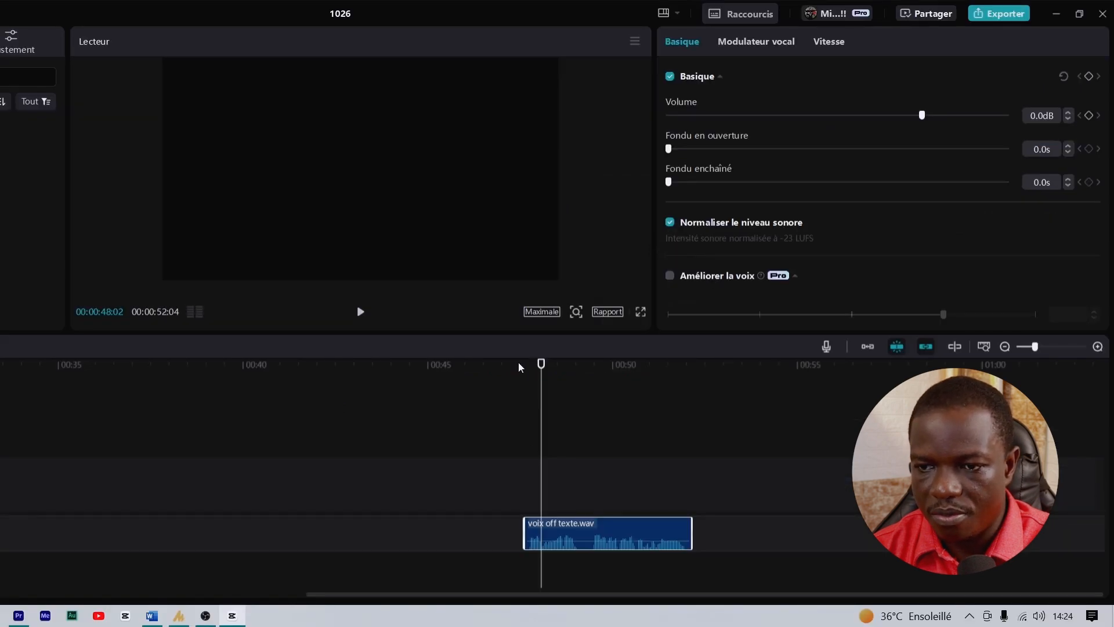
pyautogui.click(505, 366)
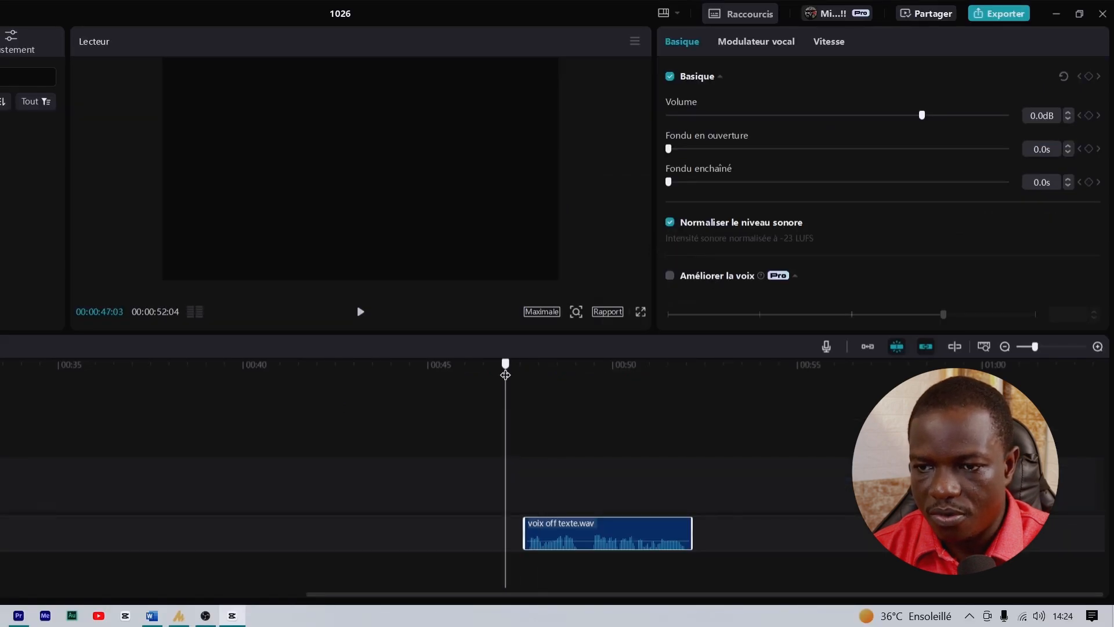
pyautogui.press('space')
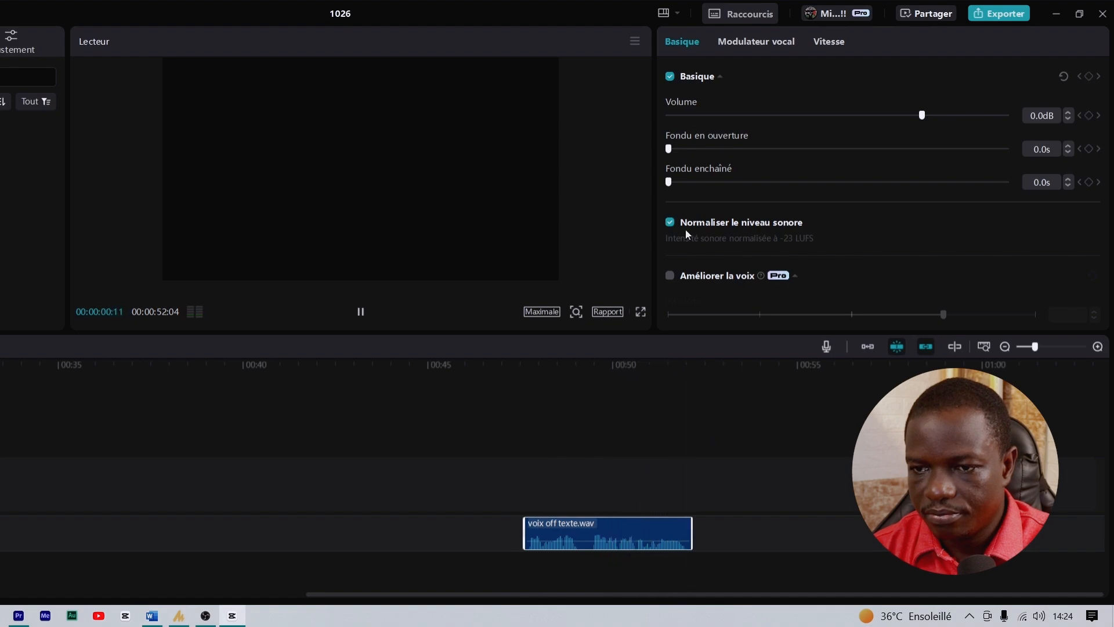
pyautogui.click(671, 226)
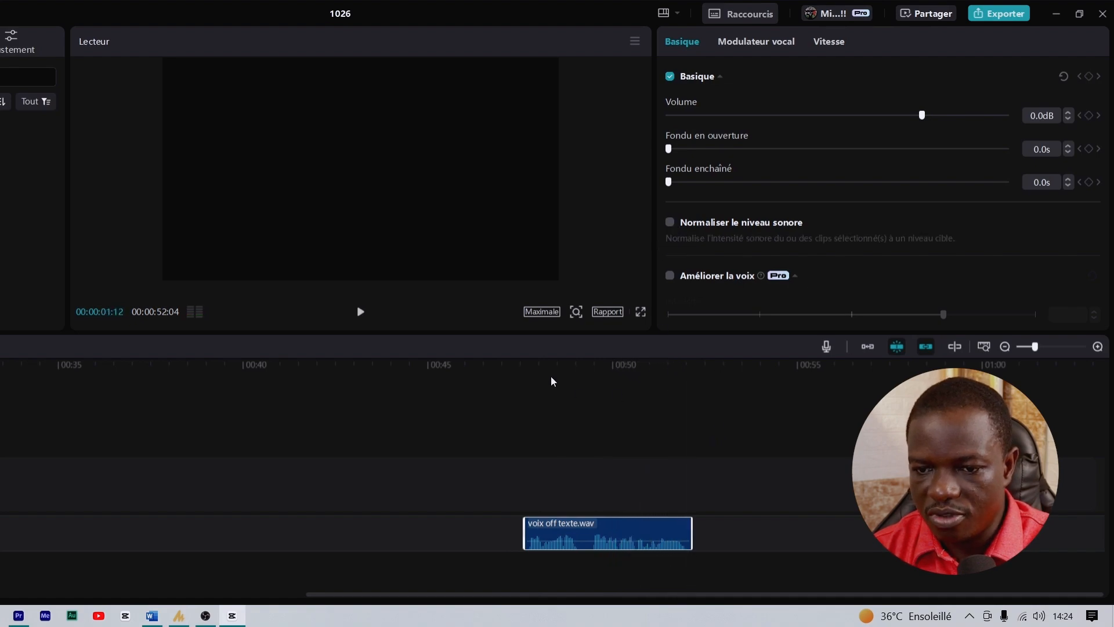
pyautogui.click(512, 366)
pyautogui.press('space')
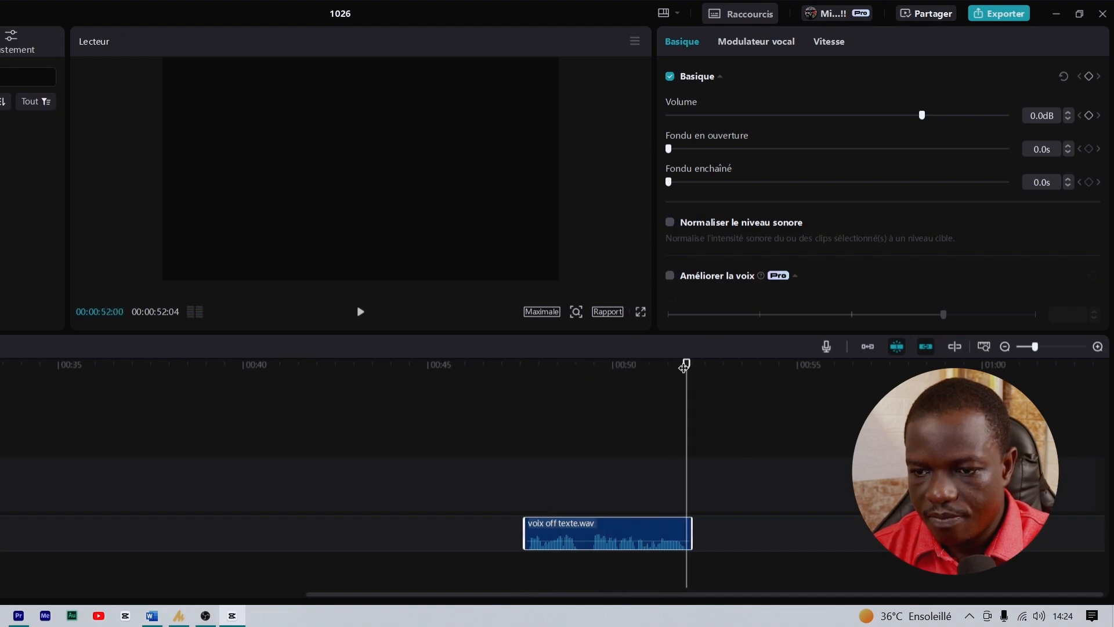
# Enable Améliorer la voix at intensity 75 and listen to the voice clip from its start
pyautogui.moveTo(690, 364); pyautogui.dragTo(609, 386)
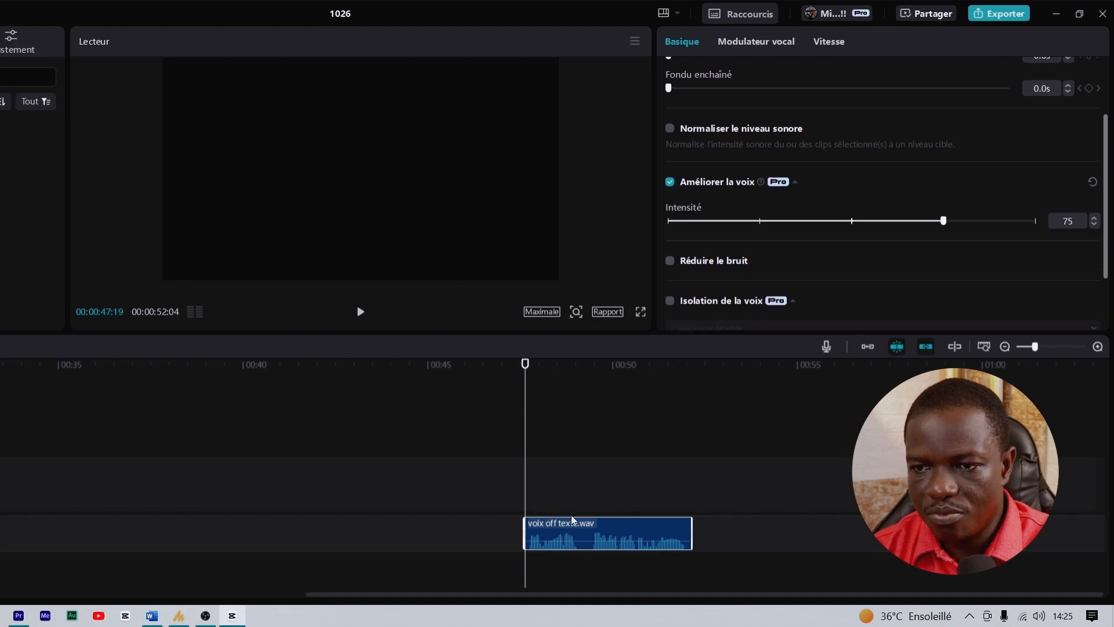
pyautogui.click(496, 380)
pyautogui.press('space')
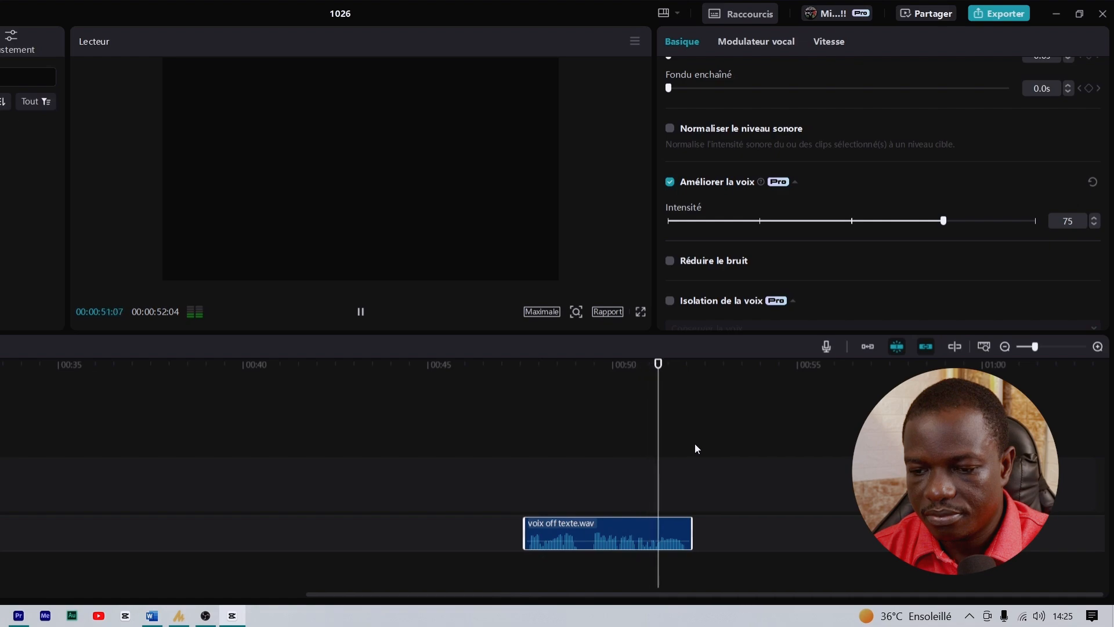
pyautogui.press('space')
# Listen to the clip with the Améliorer la voix intensity set to 50, and raise the intensity to its maximum
pyautogui.moveTo(536, 374)
pyautogui.mouseDown()
pyautogui.moveTo(515, 380)
pyautogui.moveTo(535, 384)
pyautogui.mouseUp()
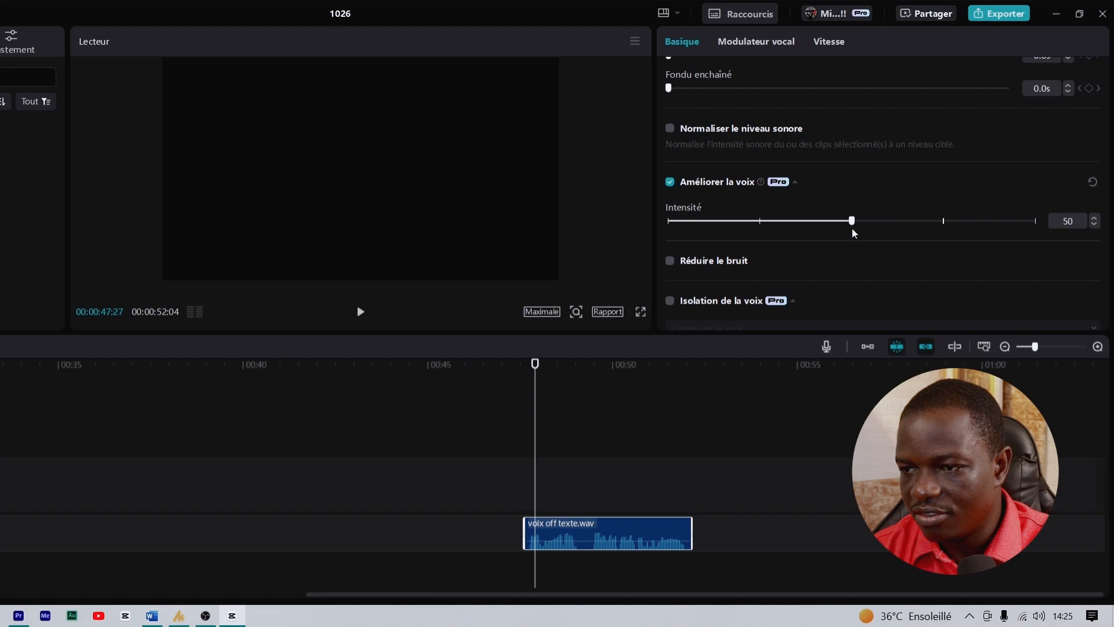
pyautogui.press('space')
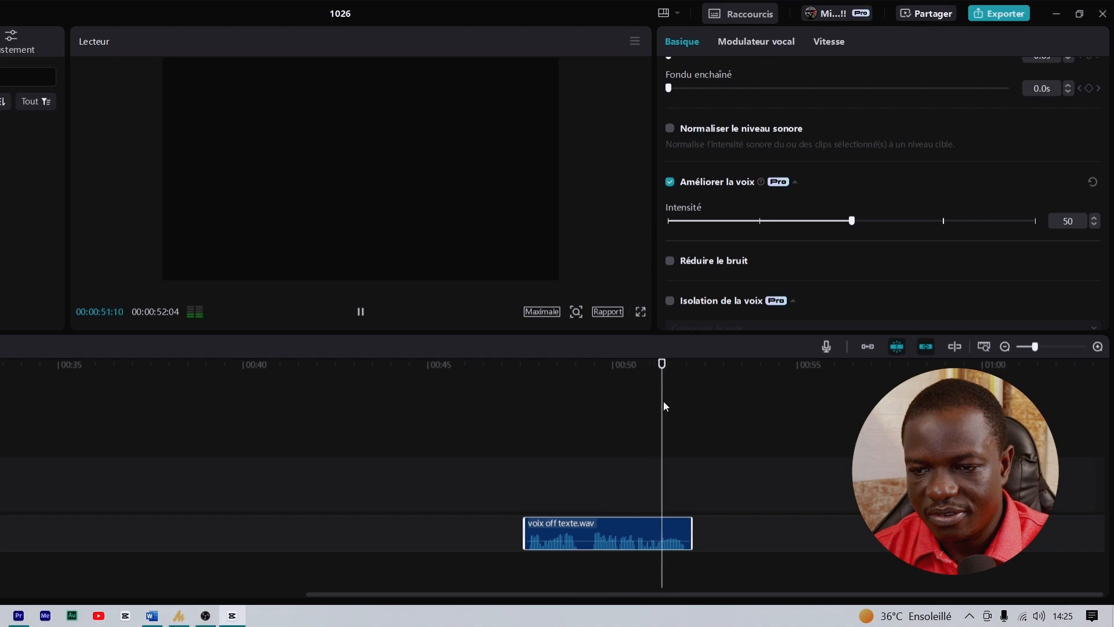
pyautogui.press('space')
pyautogui.moveTo(852, 221); pyautogui.dragTo(1037, 222)
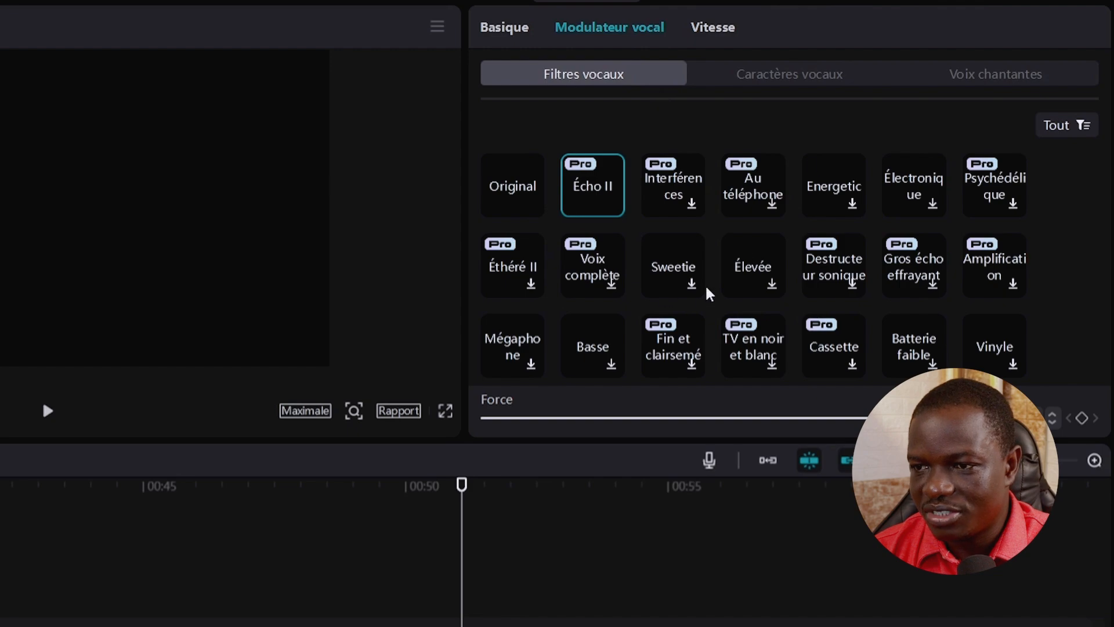
# Browse the vocal filters and audition Éthéré II, Voix complète and Basse on the voice clip
pyautogui.scroll(-3, 896, 248)
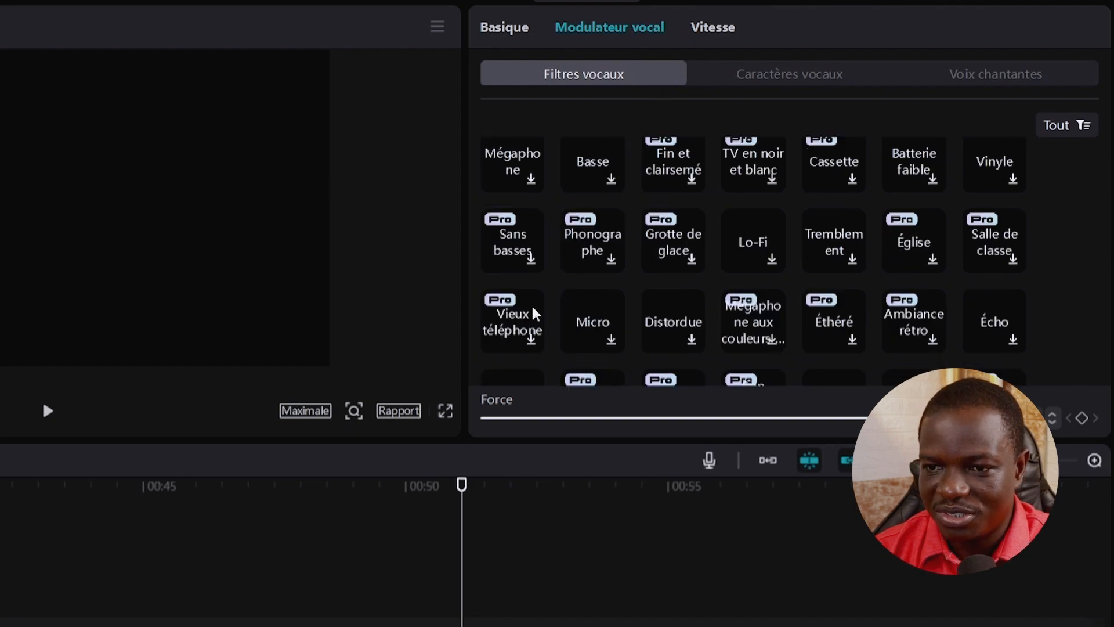
pyautogui.scroll(3, 585, 215)
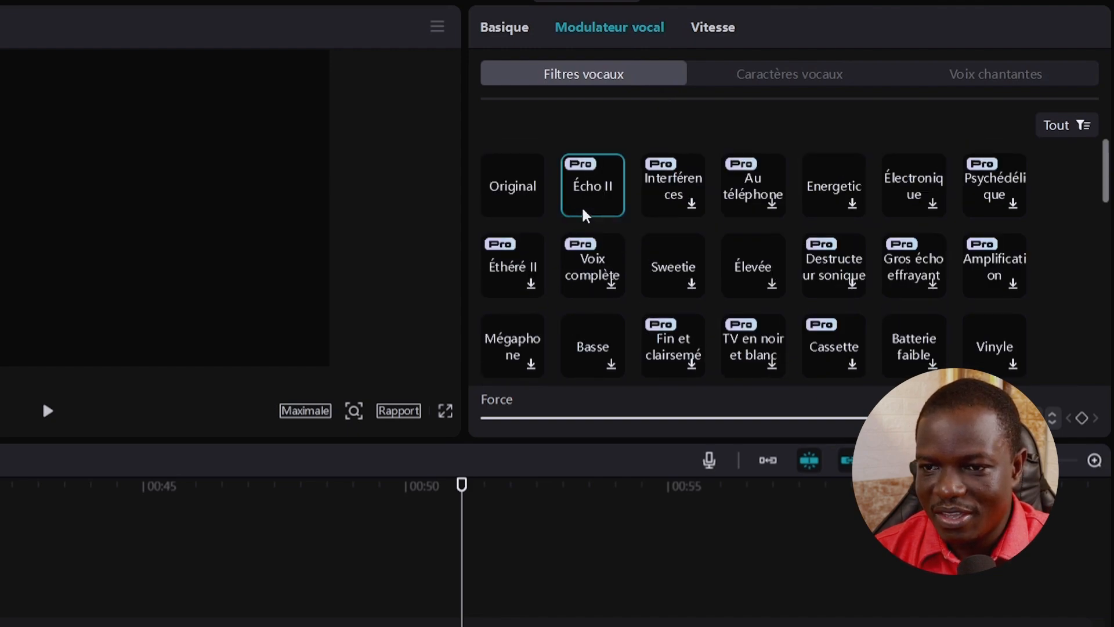
pyautogui.click(509, 262)
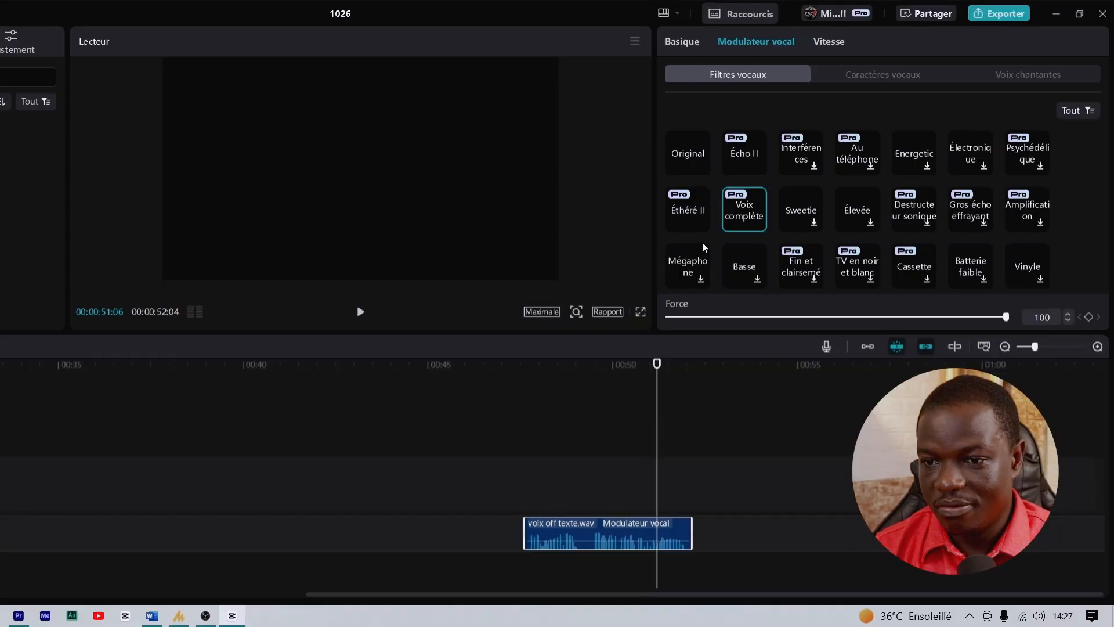
pyautogui.click(758, 270)
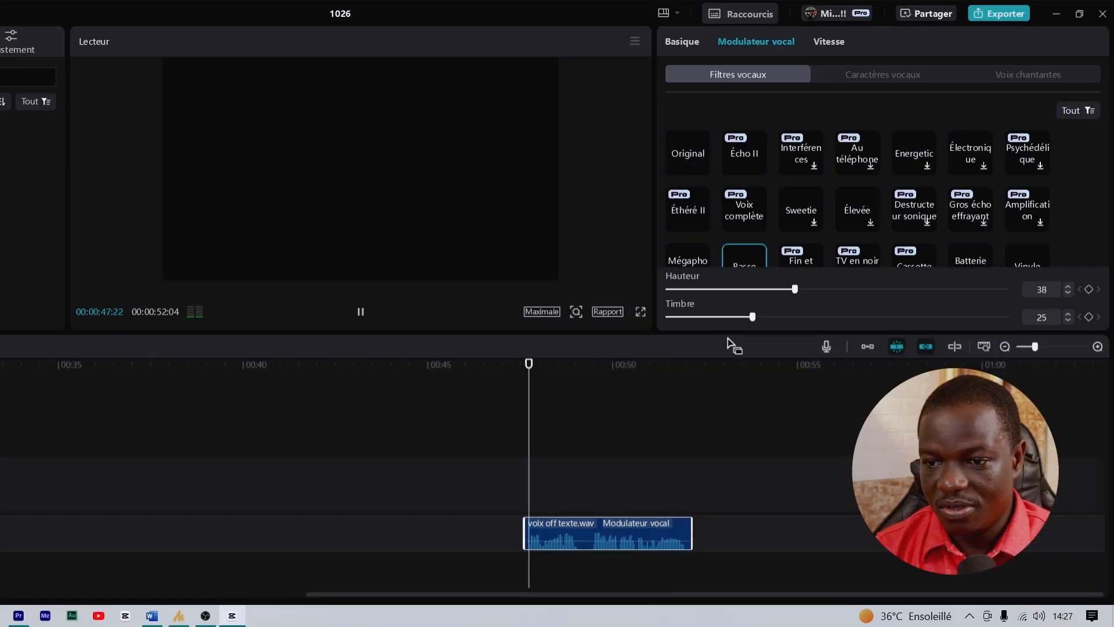